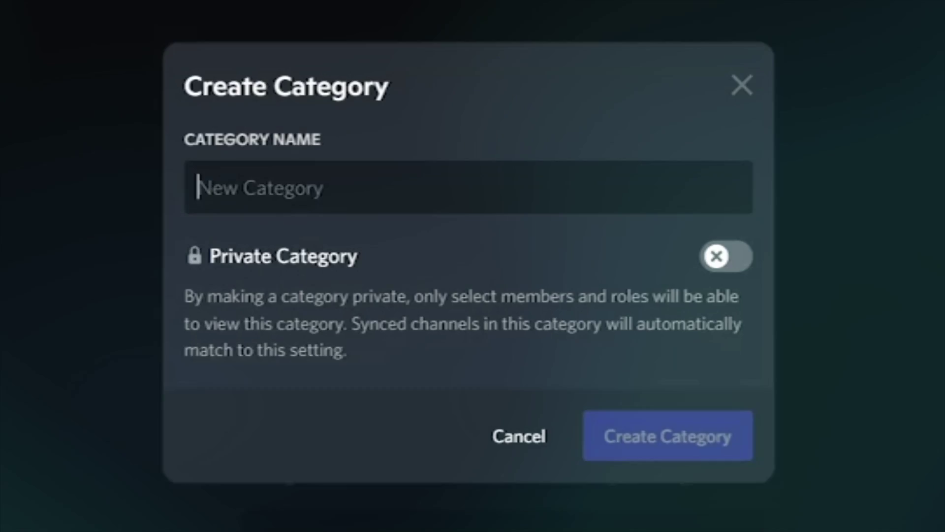
# Create a Verification category and move it higher up the channel list.
pyautogui.write('Verification')
pyautogui.click(628, 436)
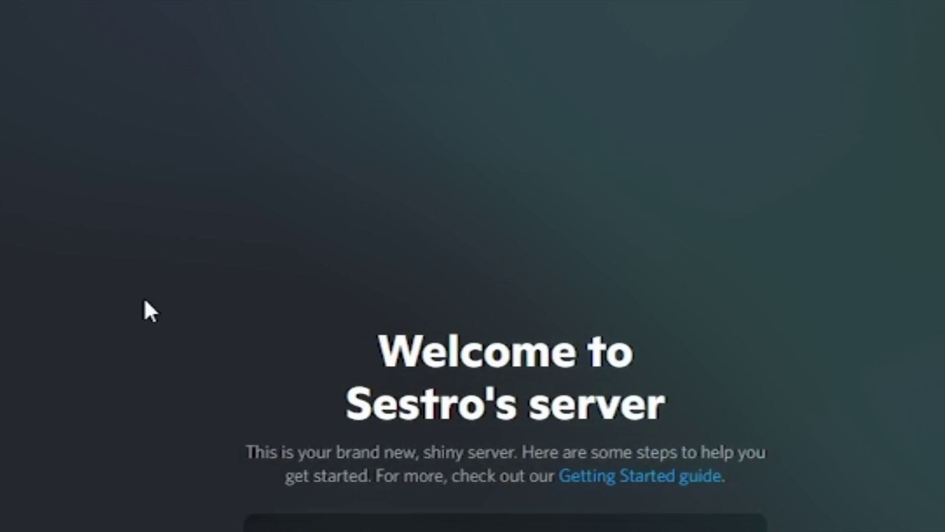
pyautogui.moveTo(127, 415); pyautogui.dragTo(117, 126)
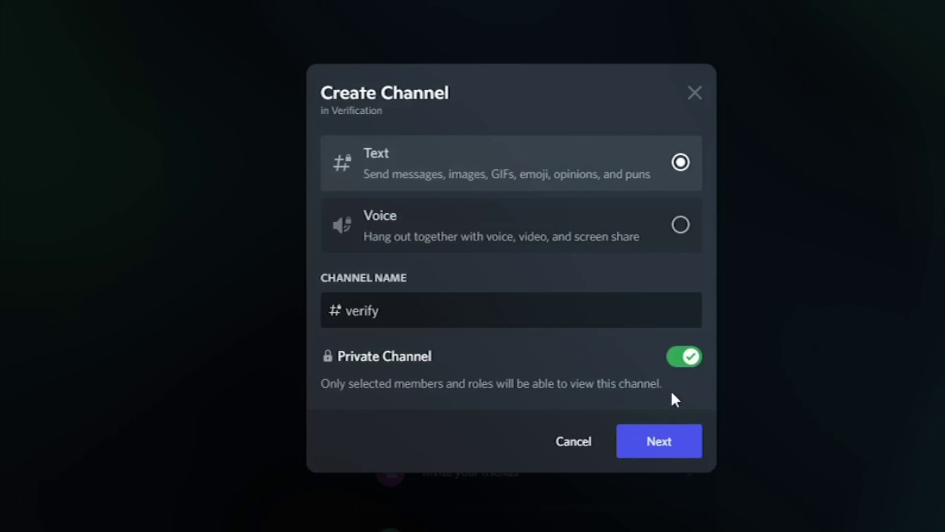
# Finish creating the private text channel verify inside the Verification category.
pyautogui.click(648, 441)
pyautogui.click(645, 473)
pyautogui.click(43, 31)
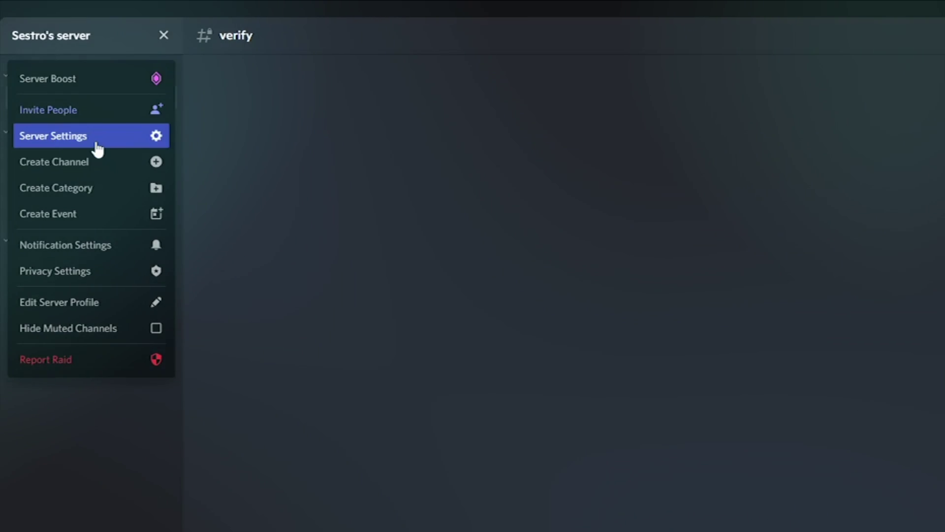
# Create a new role named Verified on the server's Roles settings page.
pyautogui.click(94, 140)
pyautogui.click(371, 121)
pyautogui.click(760, 379)
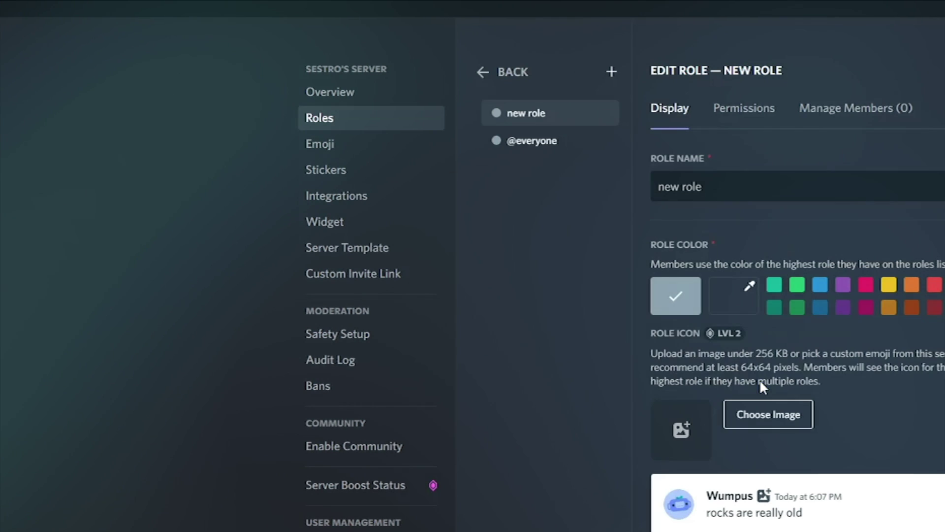
pyautogui.write('Verified')
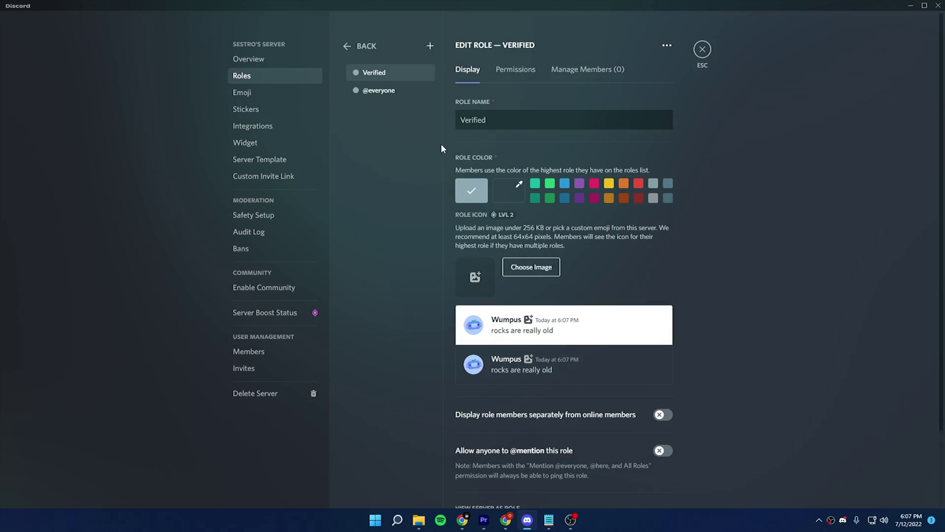
pyautogui.click(389, 91)
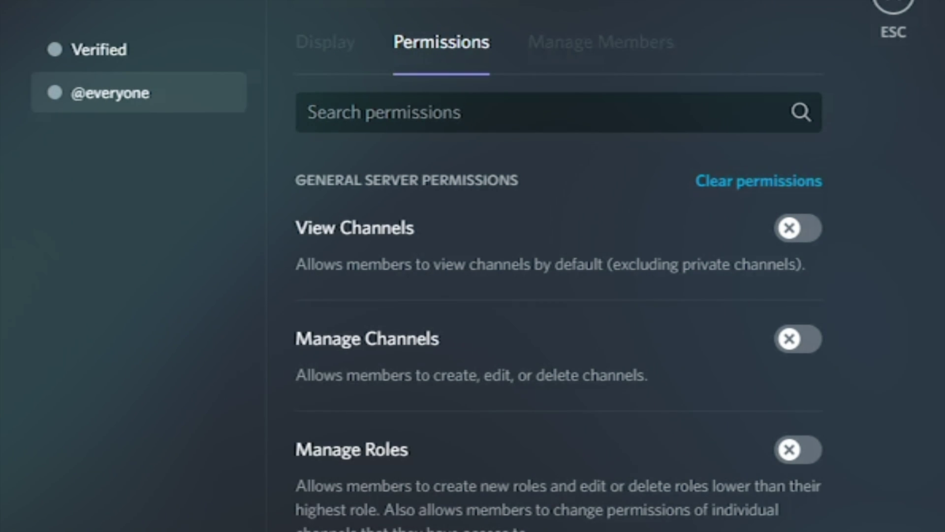
pyautogui.click(118, 64)
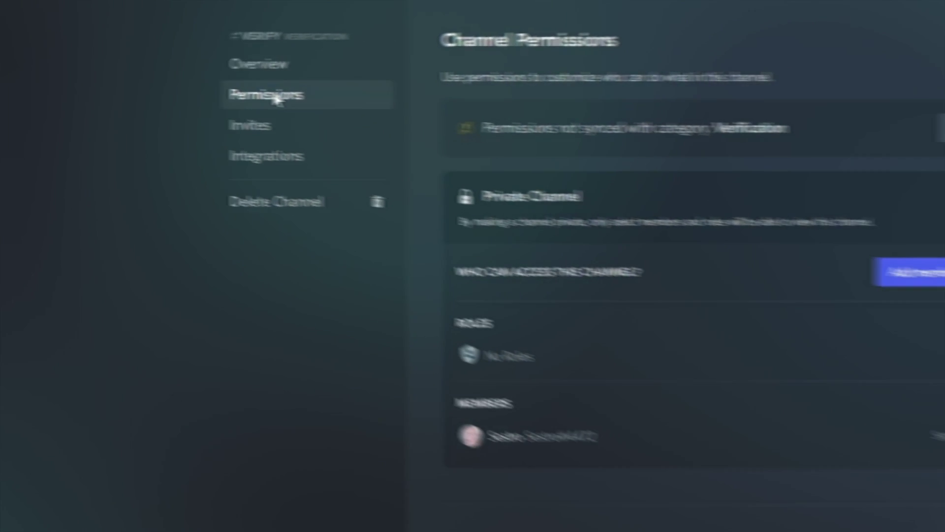
pyautogui.scroll(-2, 566, 411)
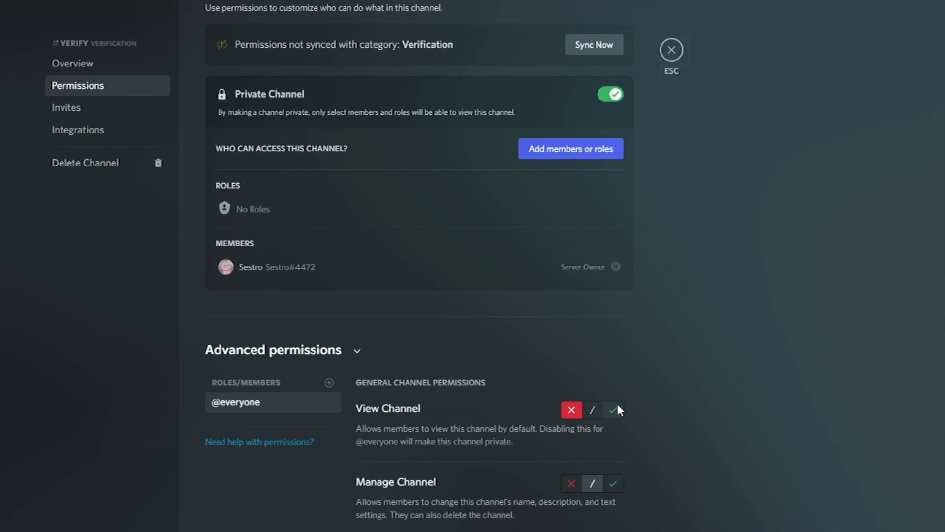
pyautogui.click(615, 408)
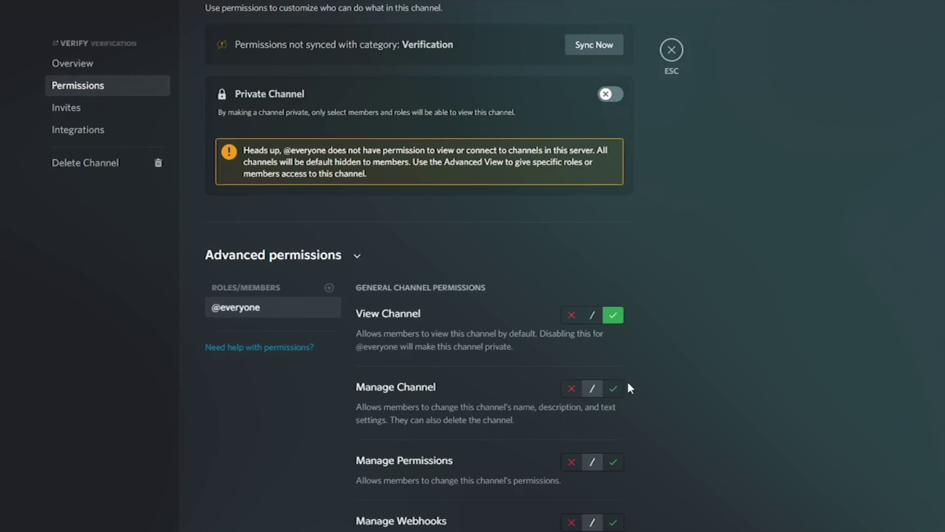
pyautogui.click(329, 288)
pyautogui.click(232, 388)
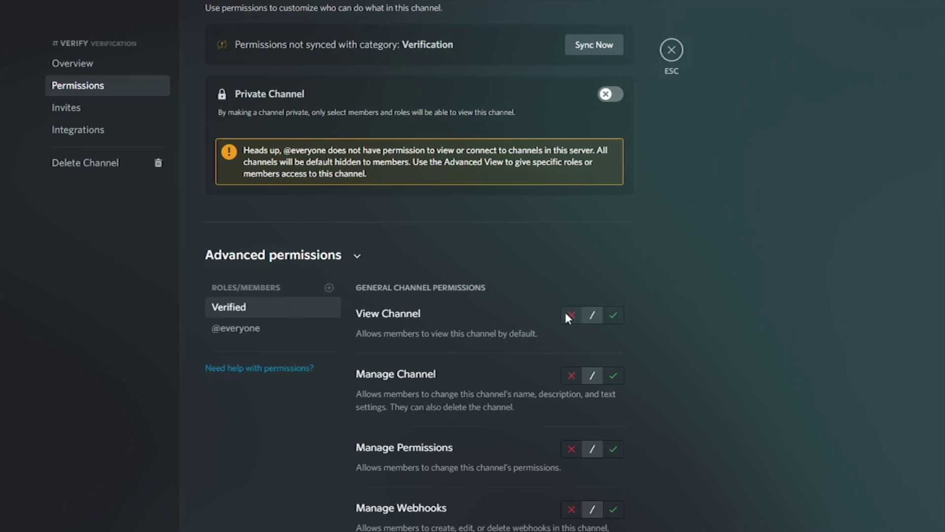
pyautogui.click(570, 316)
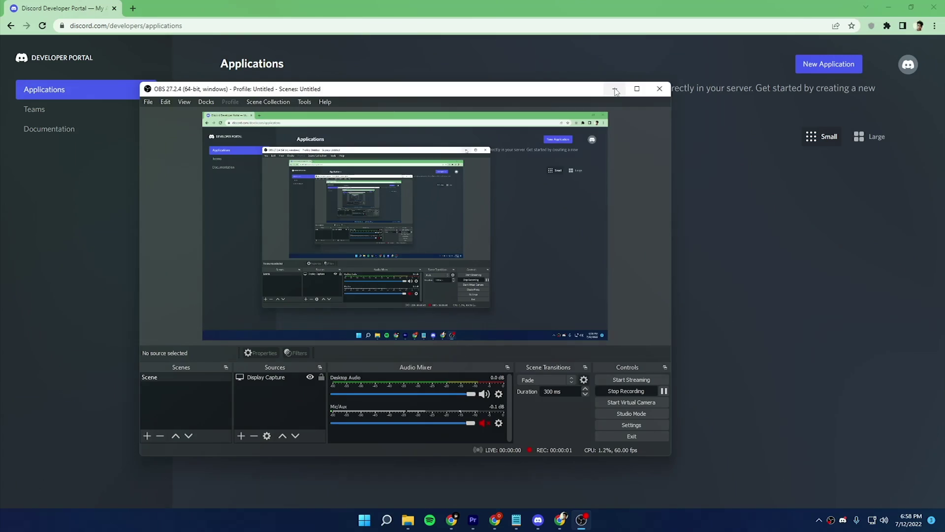
# Create the application 'Verified uwu' and give it the cat picture as its icon.
pyautogui.click(597, 86)
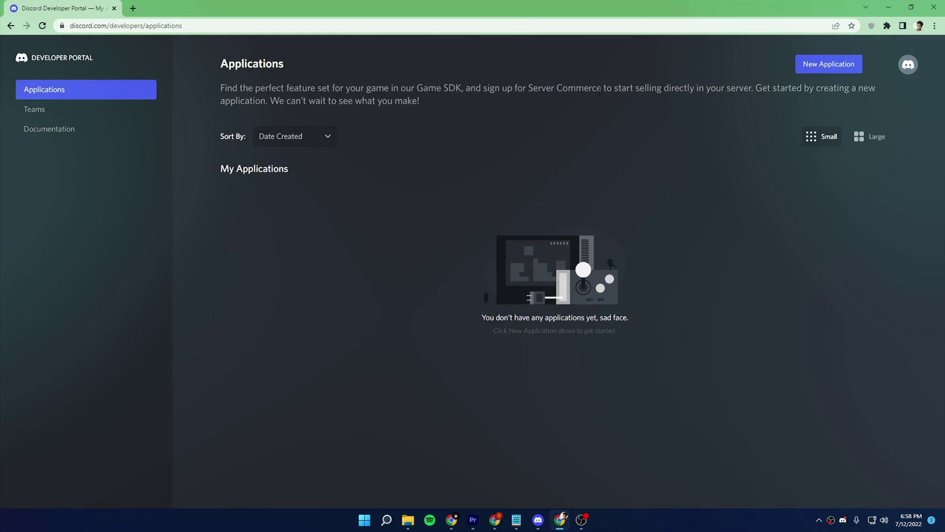
pyautogui.click(828, 63)
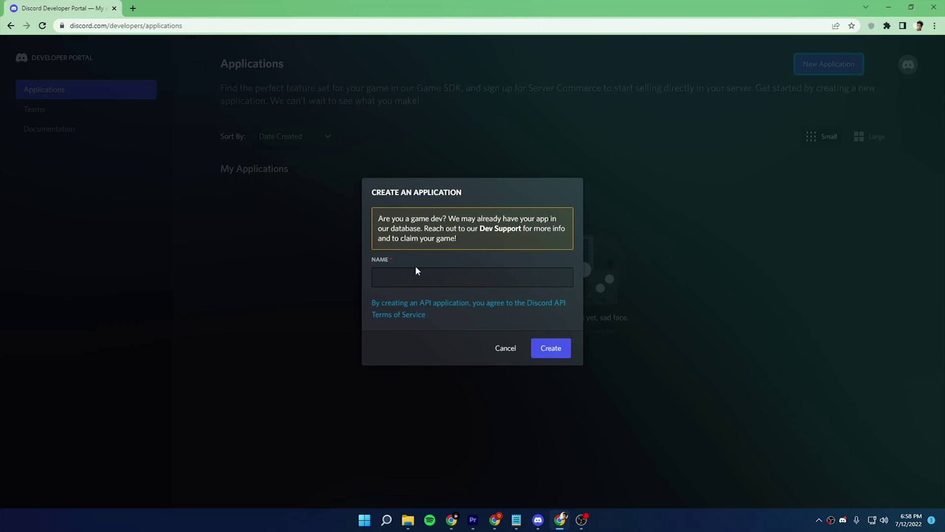
pyautogui.click(407, 272)
pyautogui.write('Verified uwu')
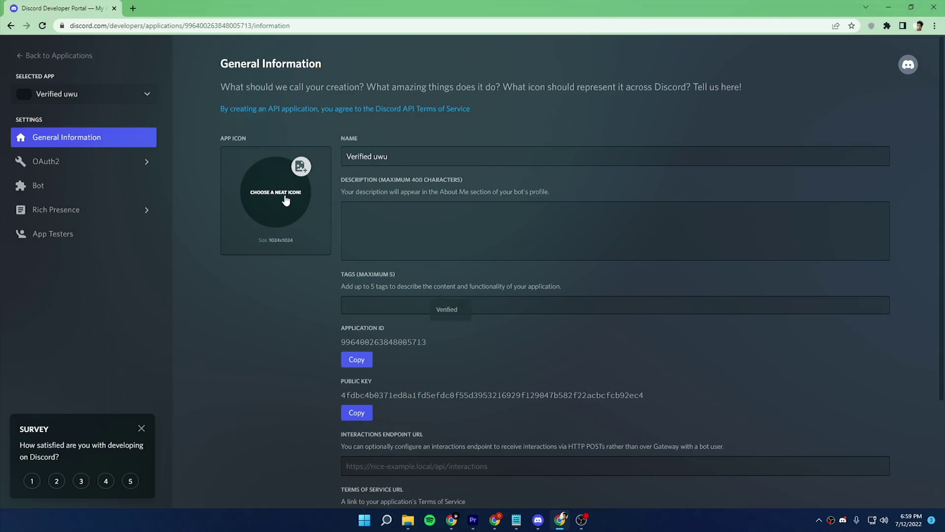
pyautogui.click(311, 224)
pyautogui.doubleClick(120, 101)
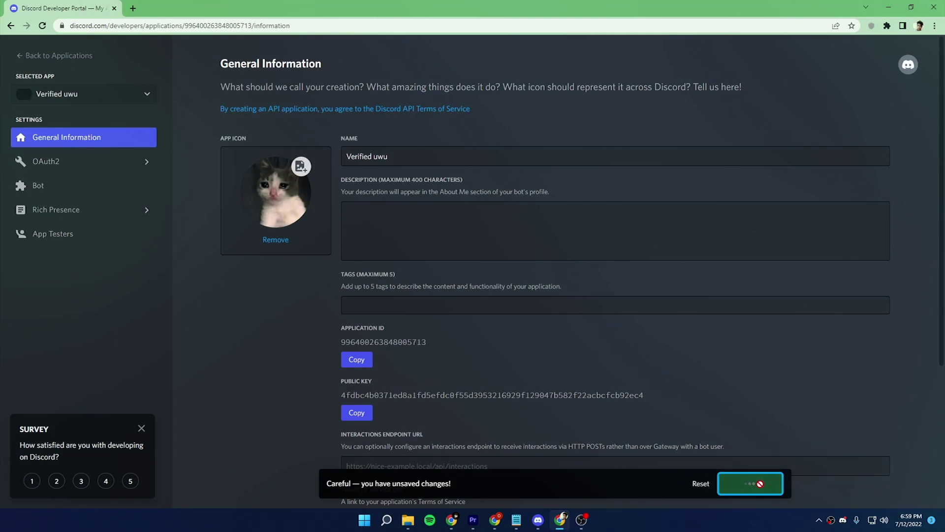
# Add a bot user to Verified uwu and turn on its Message Content and Server Members intents.
pyautogui.click(65, 193)
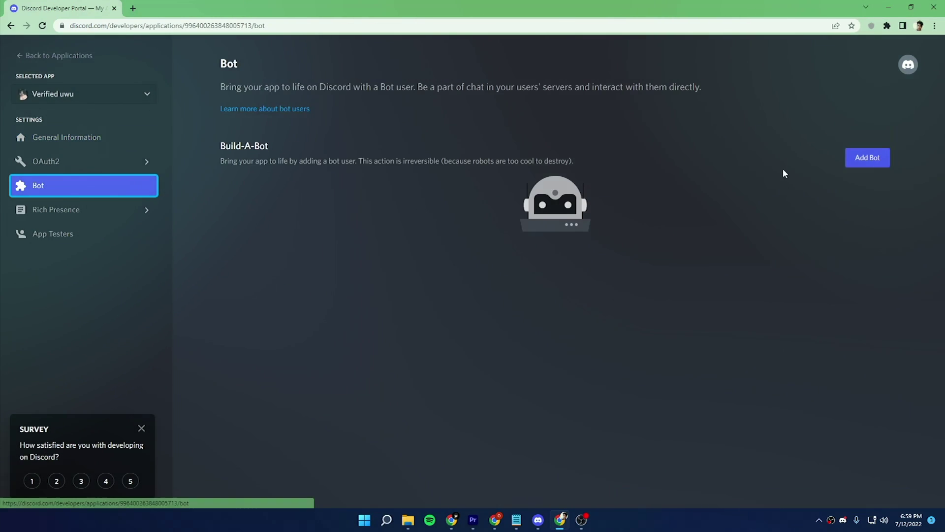
pyautogui.click(861, 160)
pyautogui.click(542, 303)
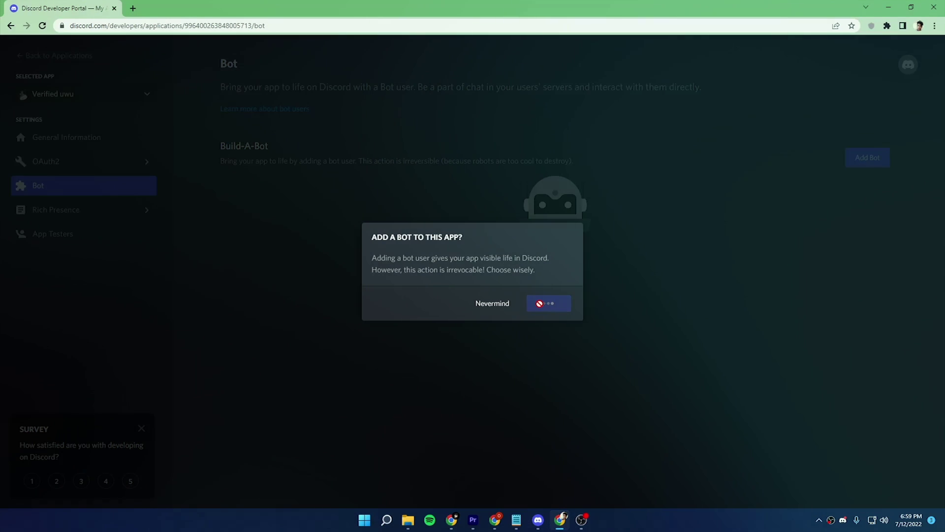
pyautogui.scroll(-8, 539, 303)
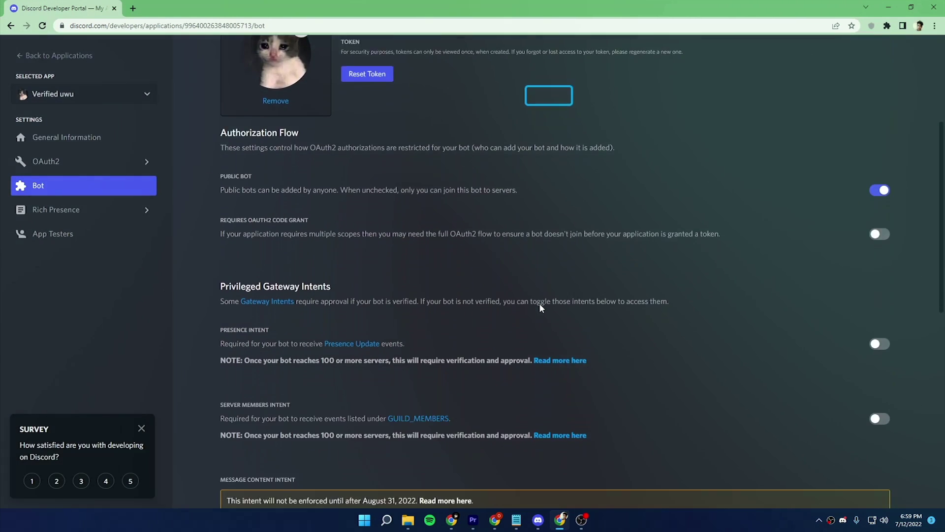
pyautogui.click(879, 338)
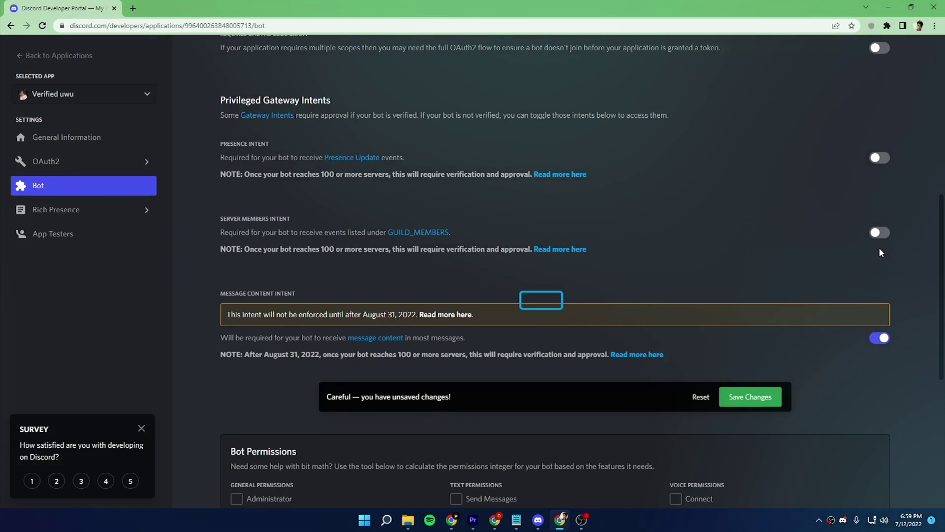
pyautogui.click(878, 232)
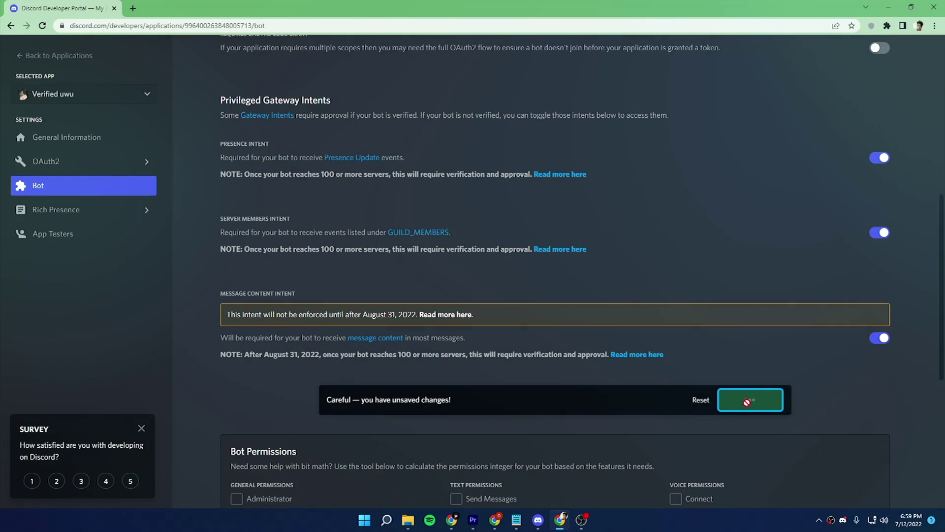
pyautogui.scroll(8, 283, 166)
# Generate an OAuth2 invite link with bot scope and Administrator permission, and copy it.
pyautogui.click(75, 165)
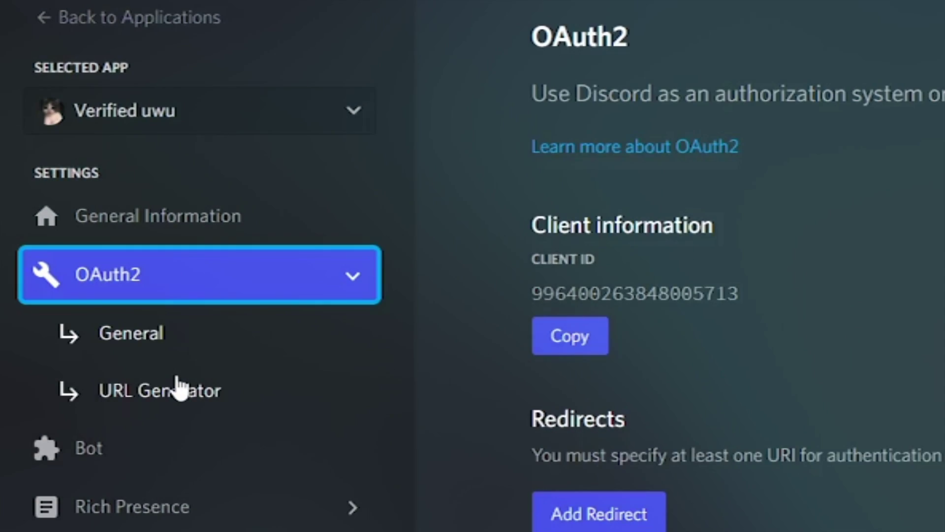
pyautogui.click(114, 274)
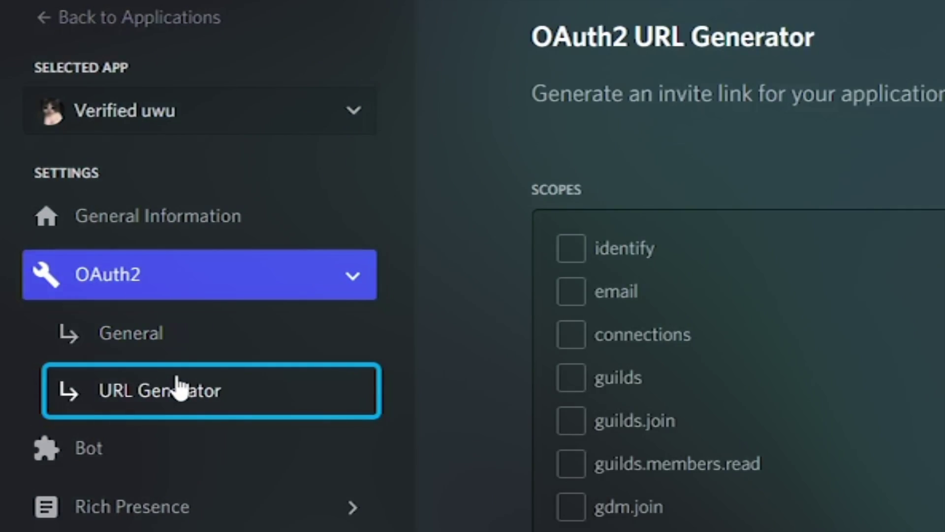
pyautogui.click(328, 212)
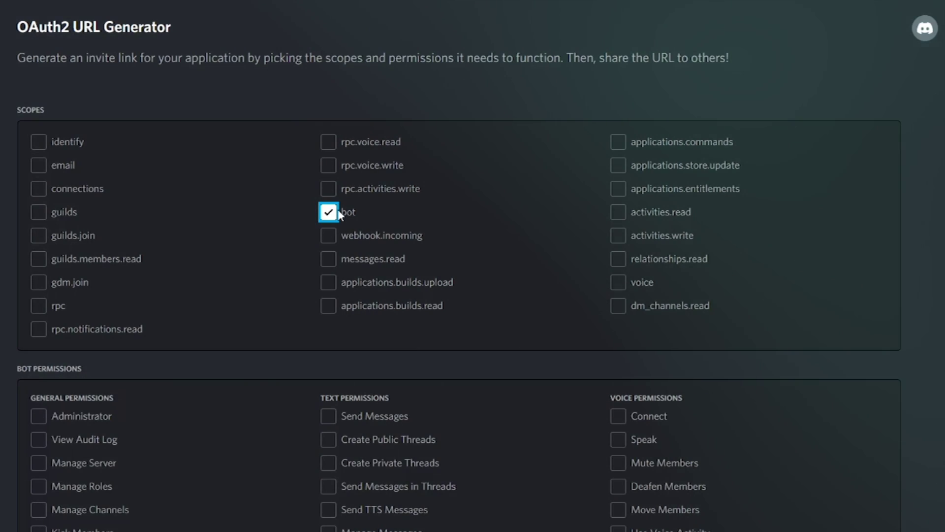
pyautogui.click(45, 412)
pyautogui.scroll(-5, 36, 416)
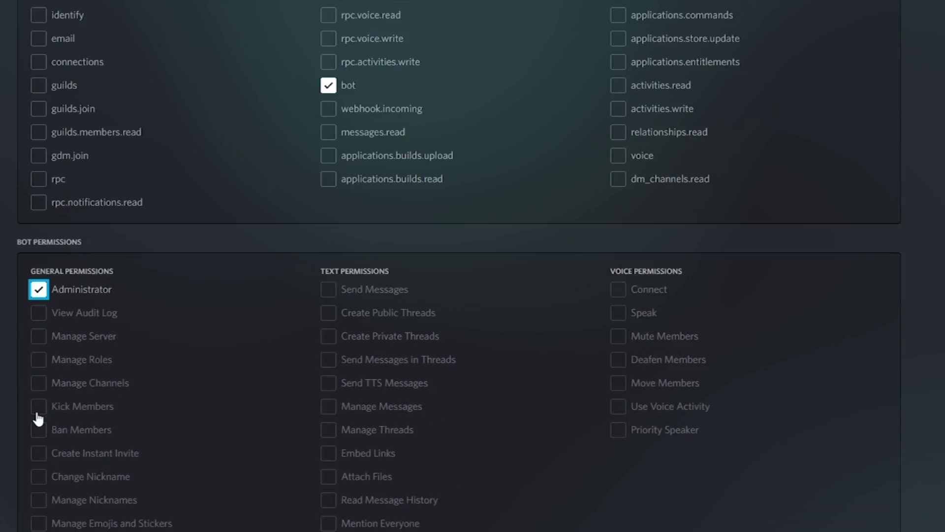
pyautogui.scroll(-1, 403, 448)
pyautogui.click(867, 507)
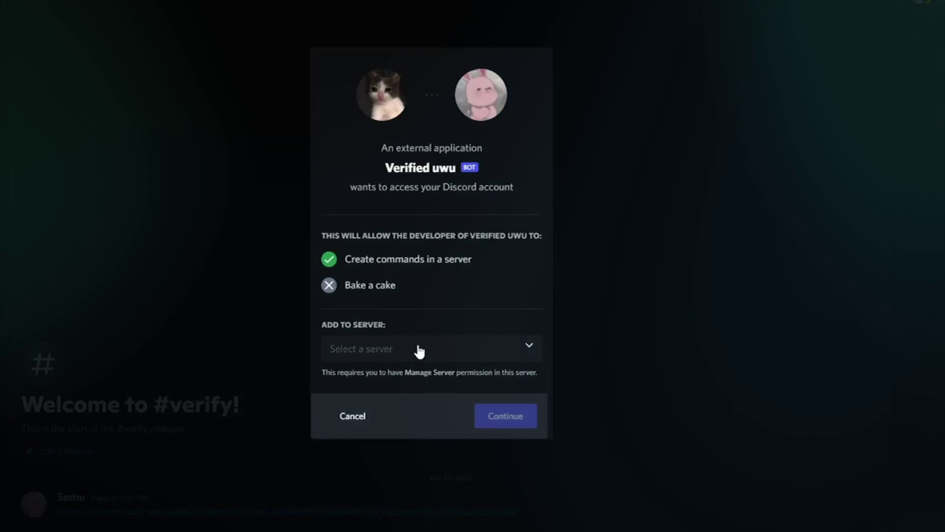
# Authorize Verified uwu to join the test server through the invite link.
pyautogui.click(415, 351)
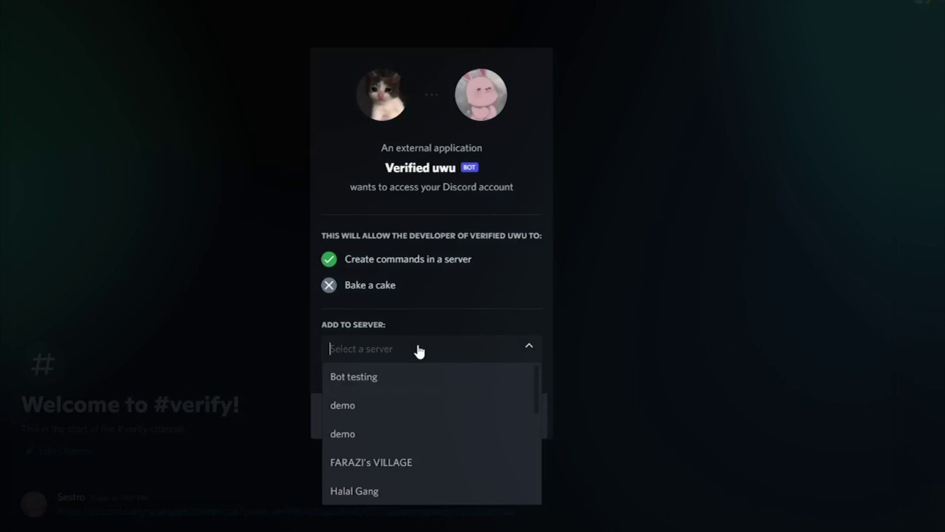
pyautogui.write('ses')
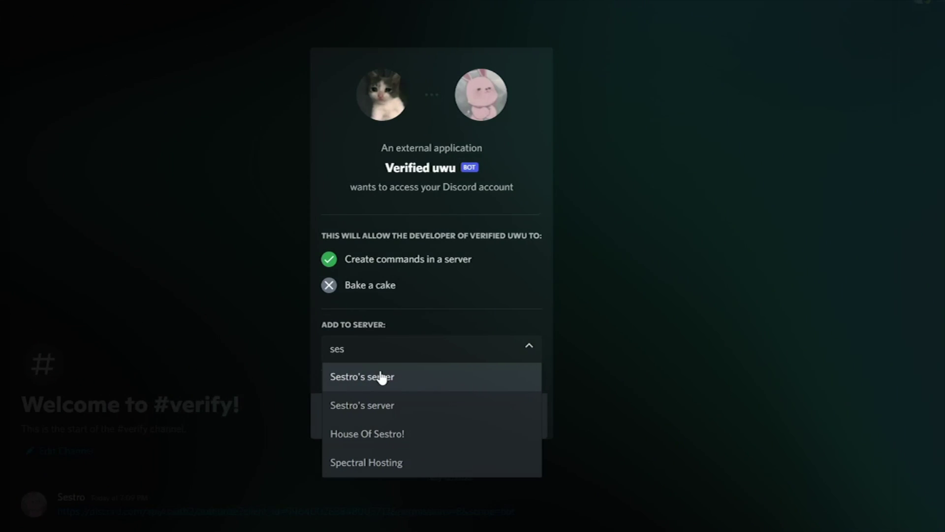
pyautogui.click(376, 400)
pyautogui.click(498, 417)
pyautogui.click(497, 418)
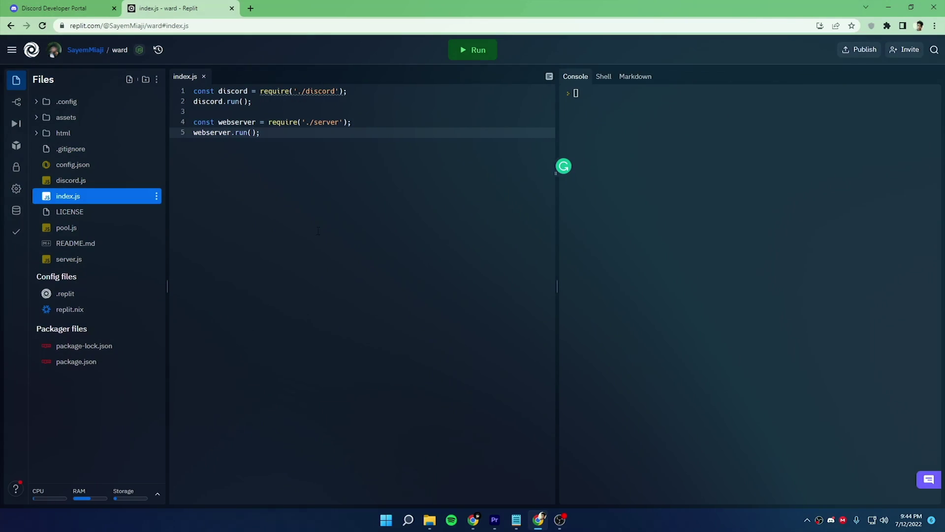
# Open config.json from the ward project's Files sidebar.
pyautogui.click(74, 165)
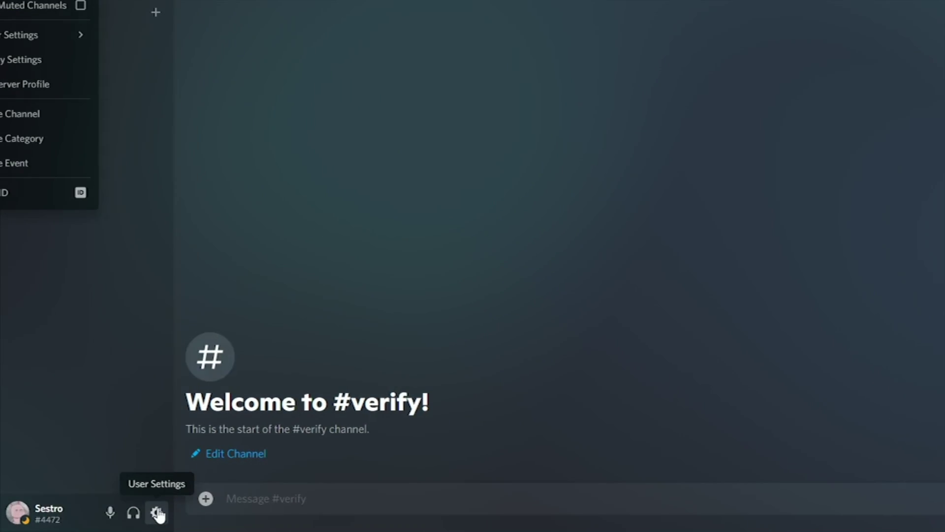
# Confirm Developer Mode is on in Advanced settings, then copy the test server's ID.
pyautogui.click(157, 513)
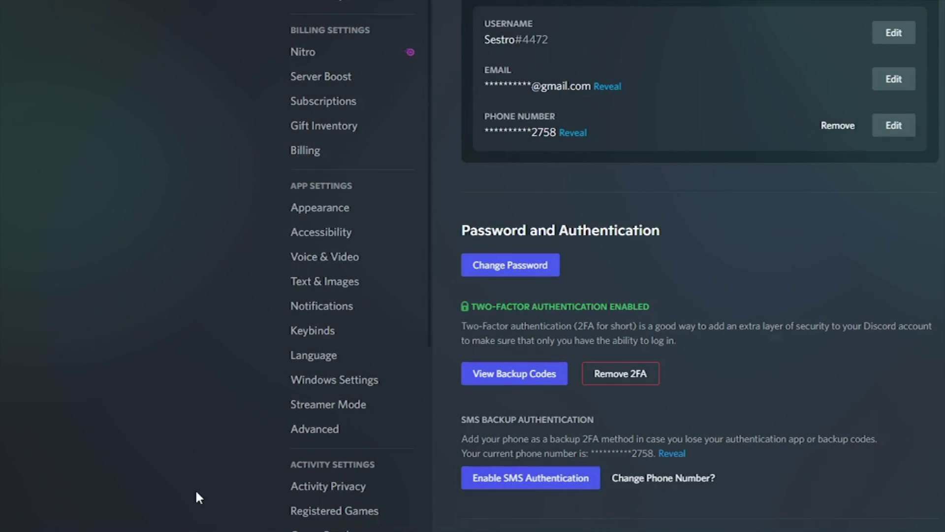
pyautogui.click(345, 431)
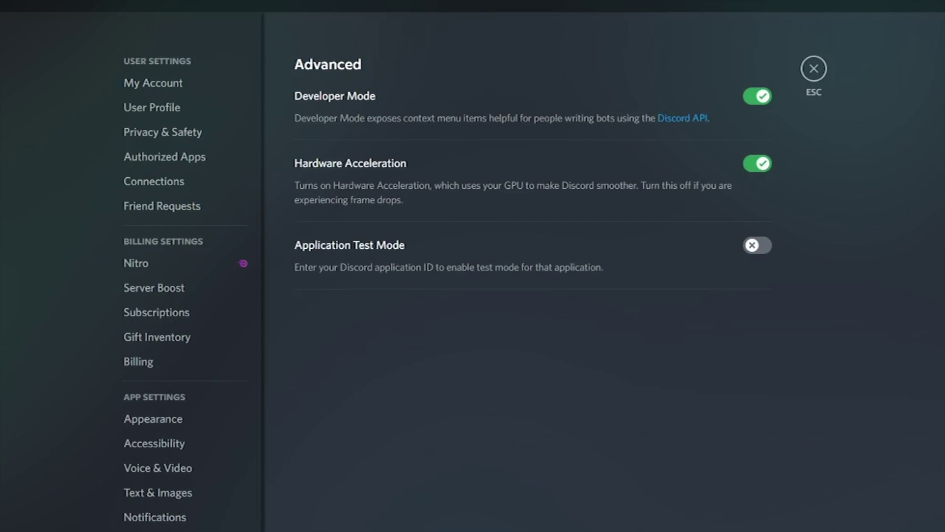
pyautogui.press('Escape')
pyautogui.rightClick(24, 74)
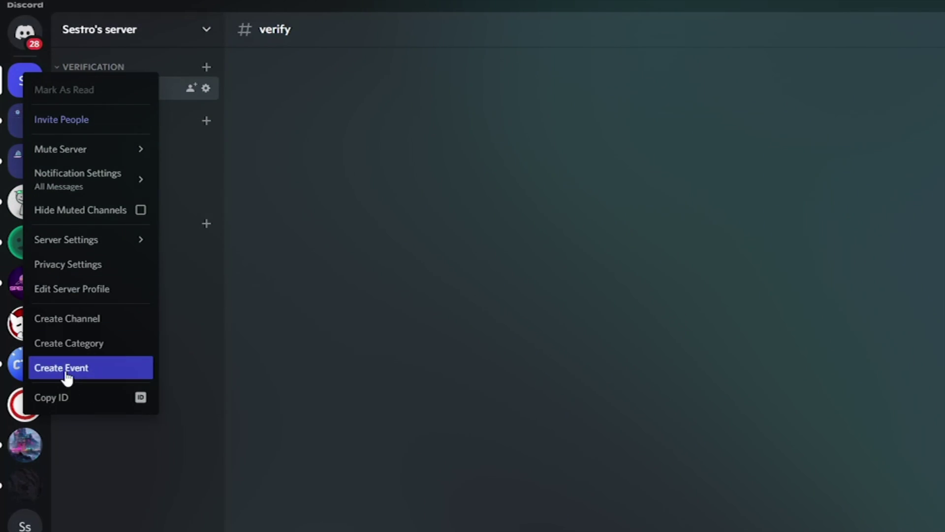
pyautogui.click(71, 401)
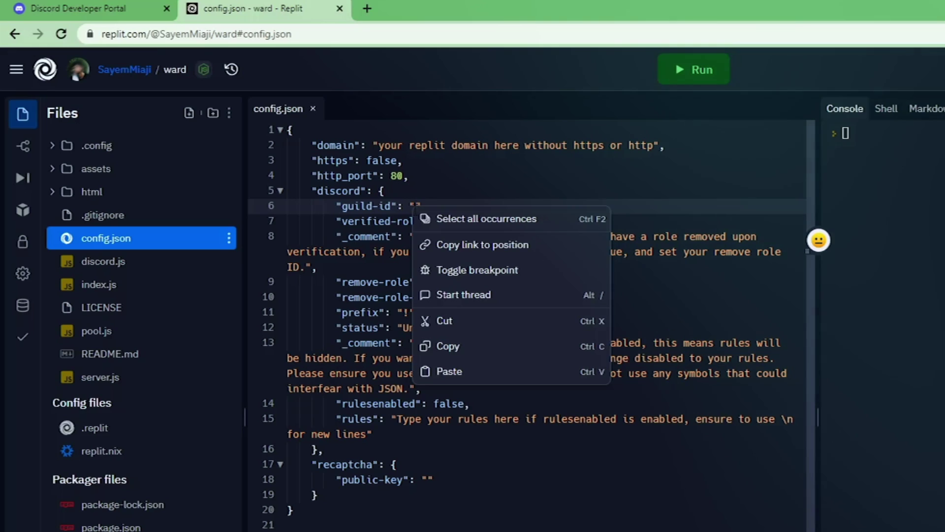
# Paste the server ID into guild-id and copy the Verified role's ID from Roles.
pyautogui.click(449, 371)
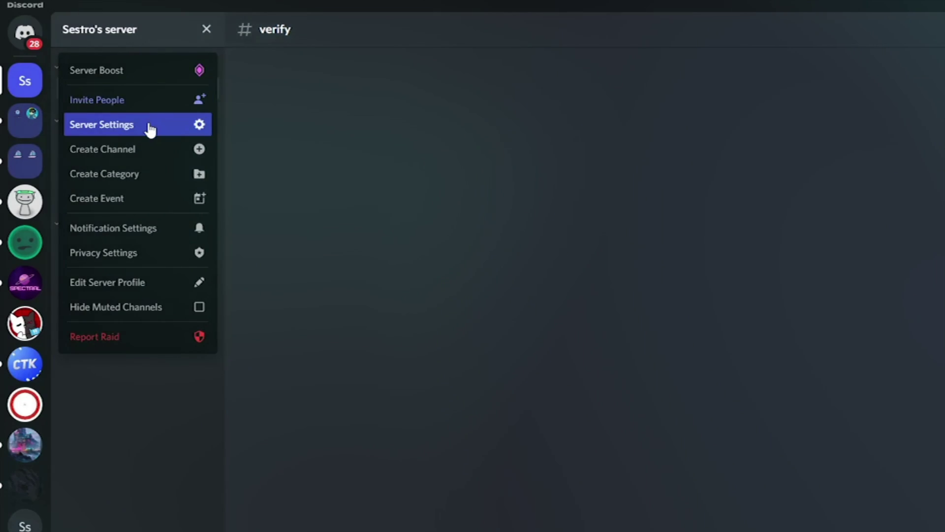
pyautogui.click(147, 127)
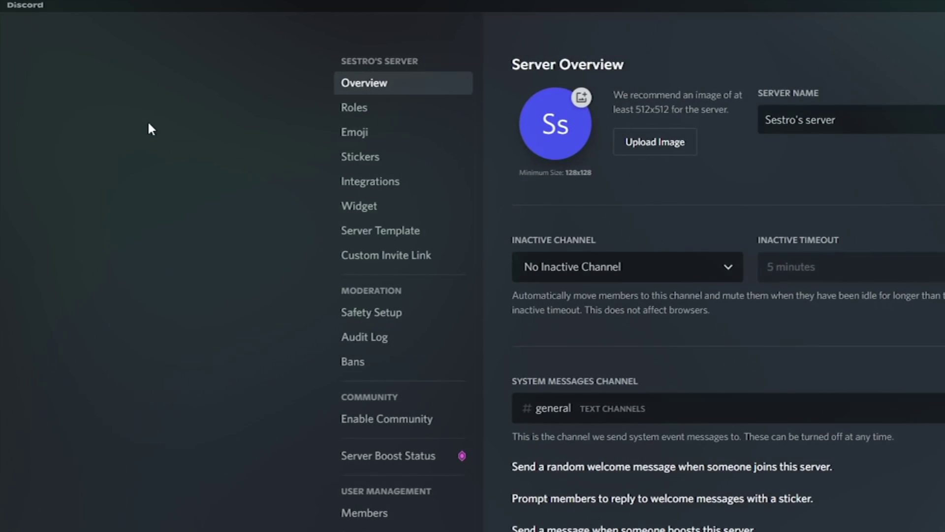
pyautogui.click(364, 108)
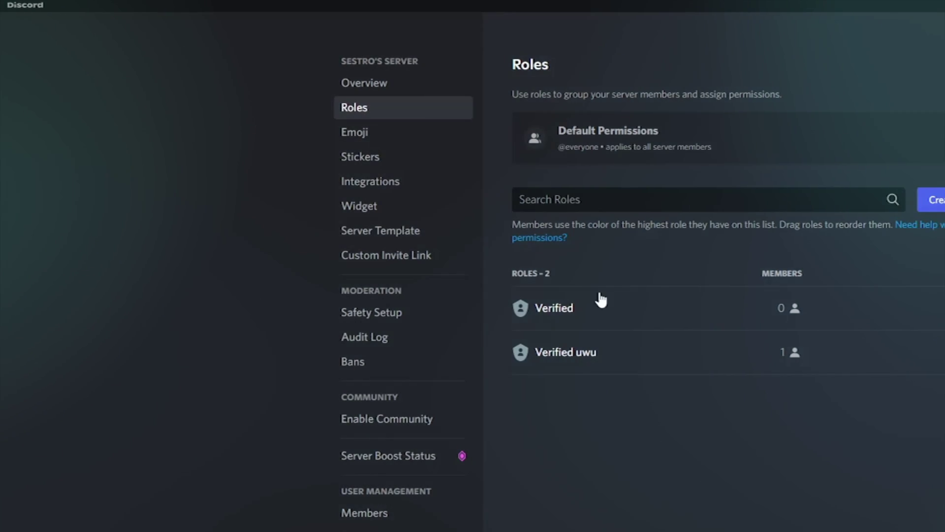
pyautogui.rightClick(616, 314)
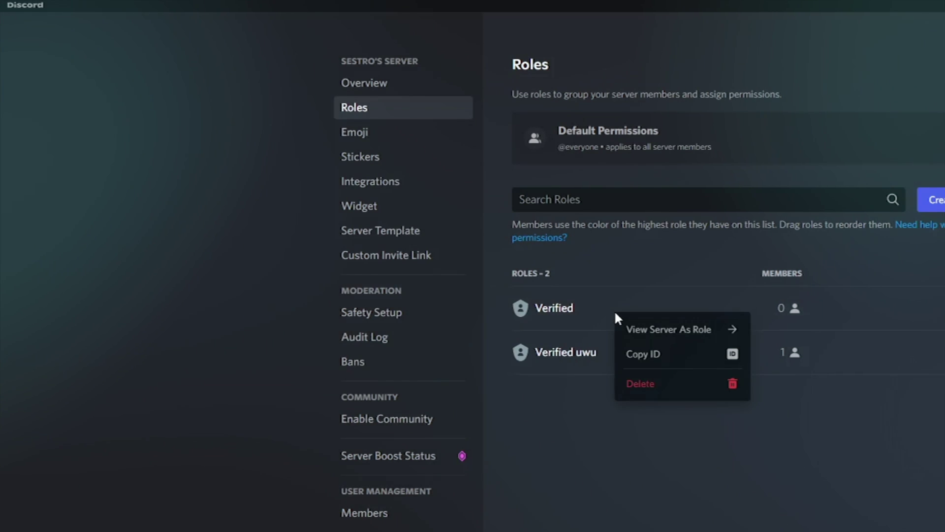
pyautogui.click(649, 354)
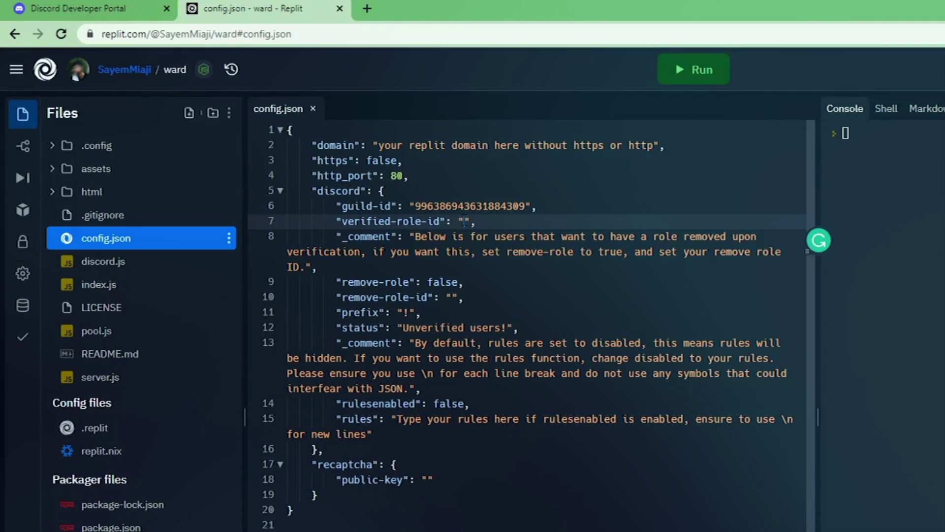
# Paste the Verified role's ID into verified-role-id, then select the ! prefix and Unverified values.
pyautogui.rightClick(464, 221)
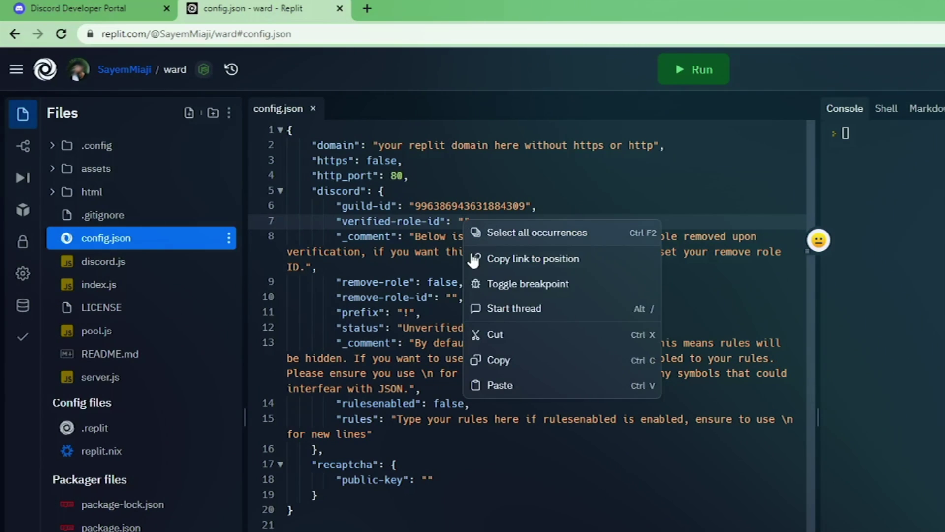
pyautogui.click(512, 382)
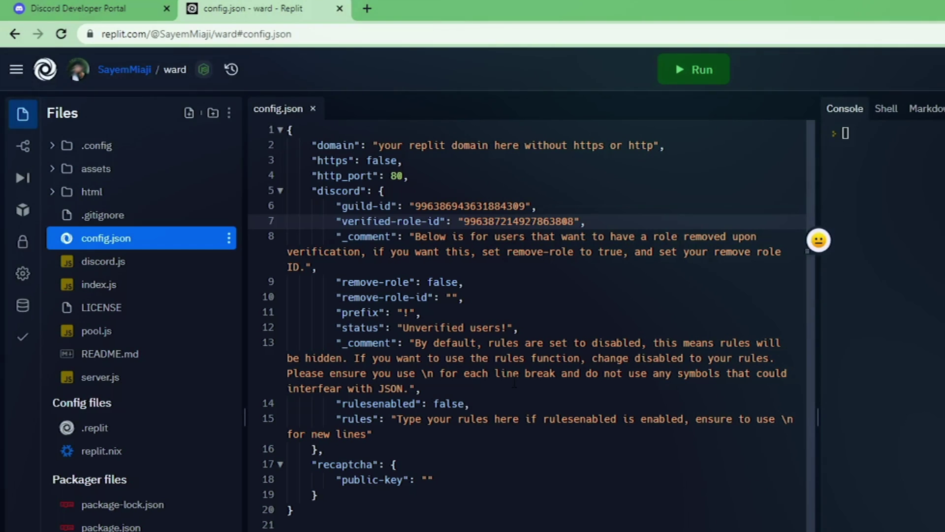
pyautogui.doubleClick(405, 312)
pyautogui.moveTo(403, 327); pyautogui.dragTo(463, 327)
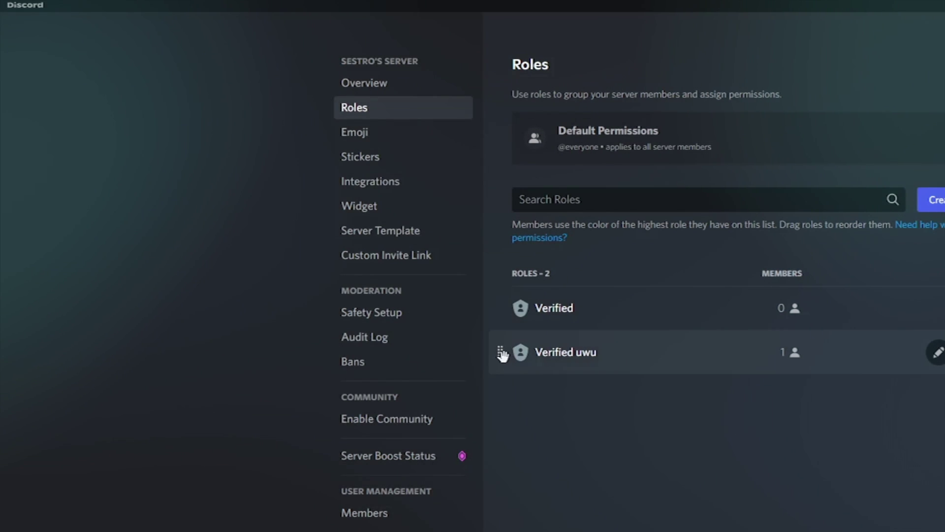
# Move the Verified uwu role above Verified and reset the bot's token.
pyautogui.moveTo(502, 354); pyautogui.dragTo(501, 315)
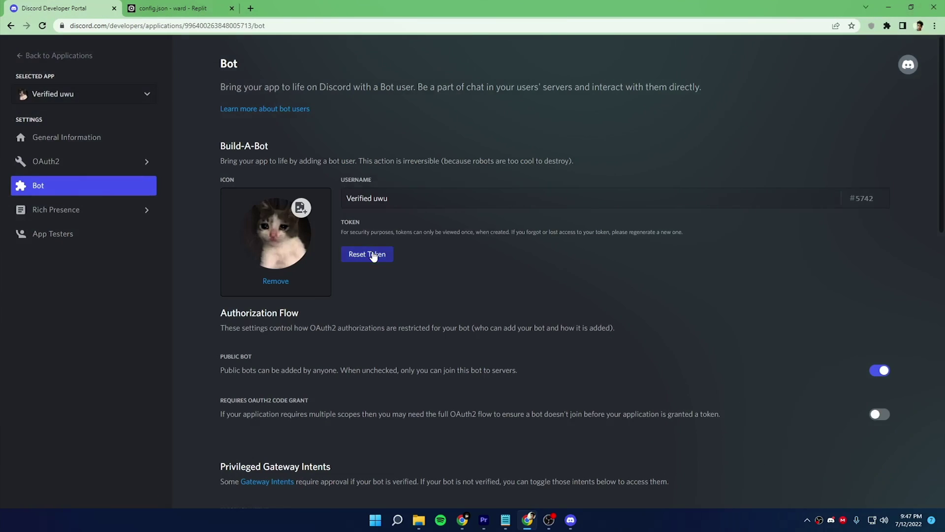
pyautogui.click(374, 255)
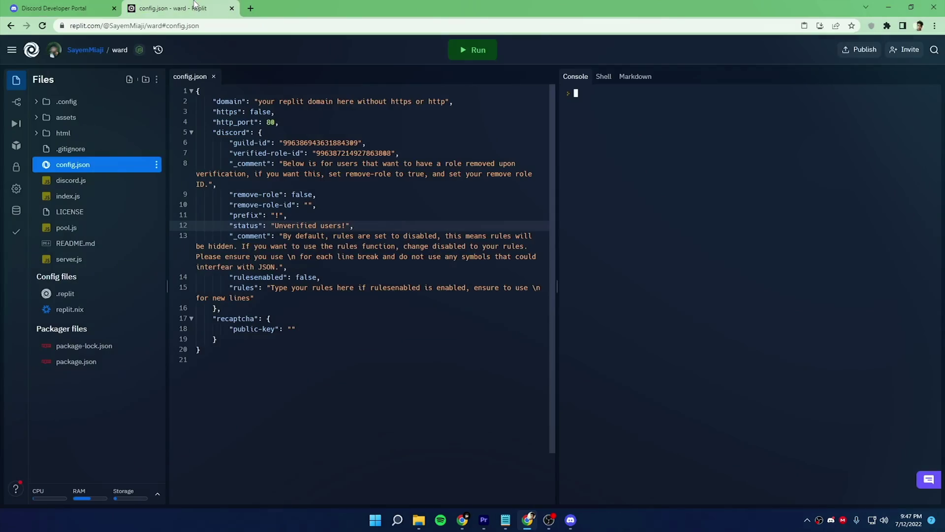
# Add a Replit secret named token holding the pasted bot token.
pyautogui.click(22, 160)
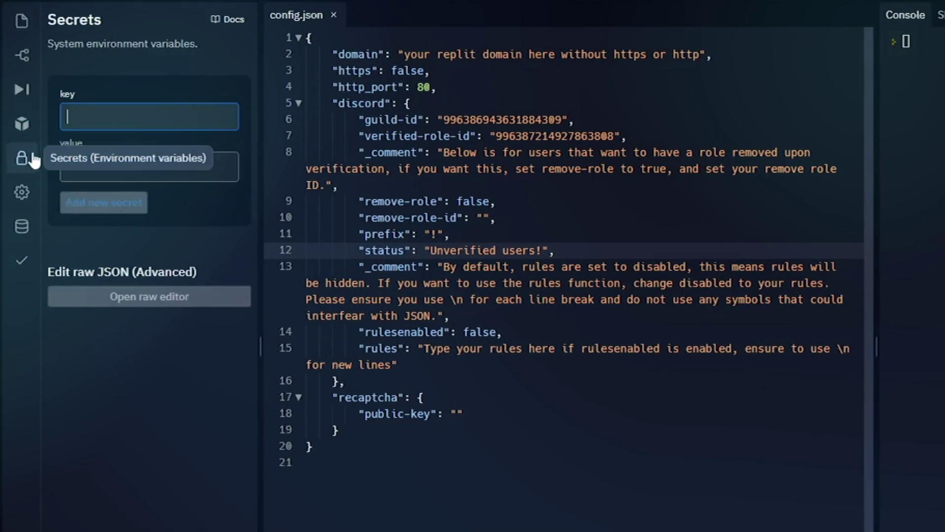
pyautogui.write('token')
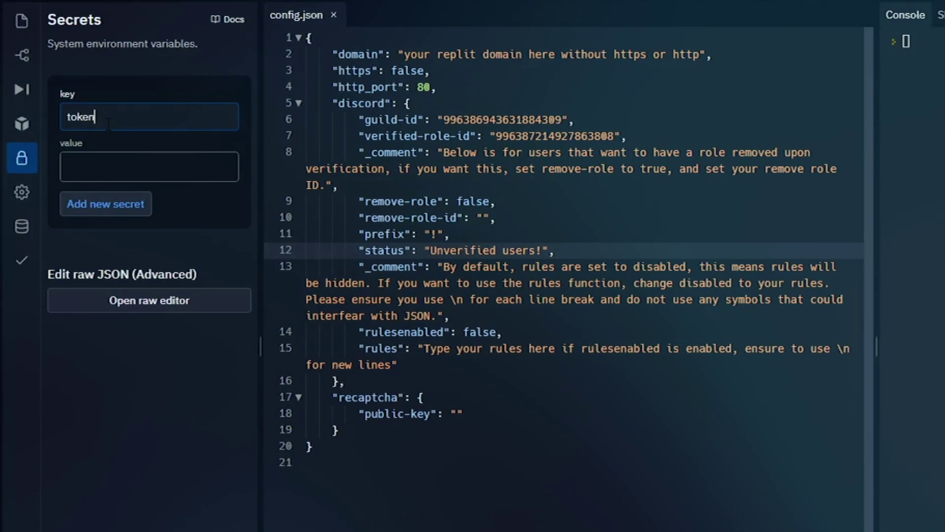
pyautogui.hotkey('ctrl', 'v')
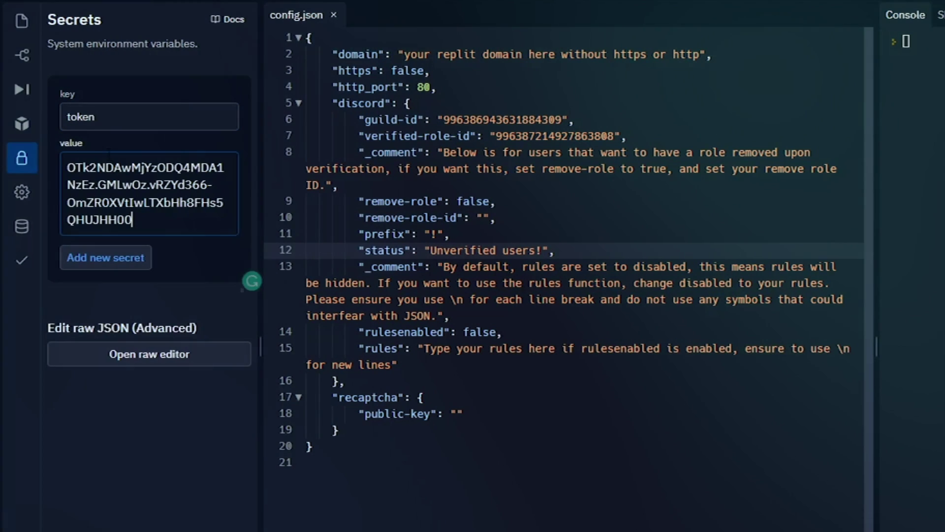
pyautogui.click(104, 261)
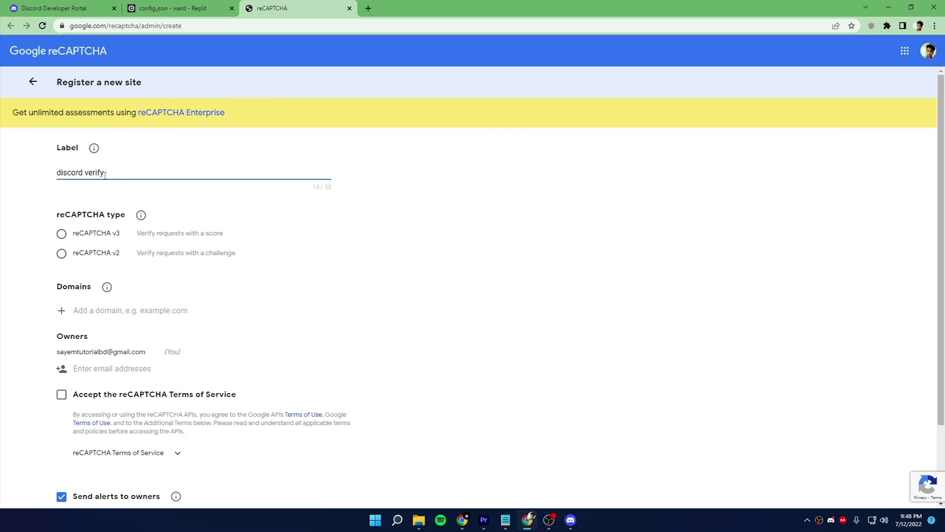
# Choose reCAPTCHA v2 'I'm not a robot' Checkbox for the discord verify site and begin the domain entry.
pyautogui.click(62, 254)
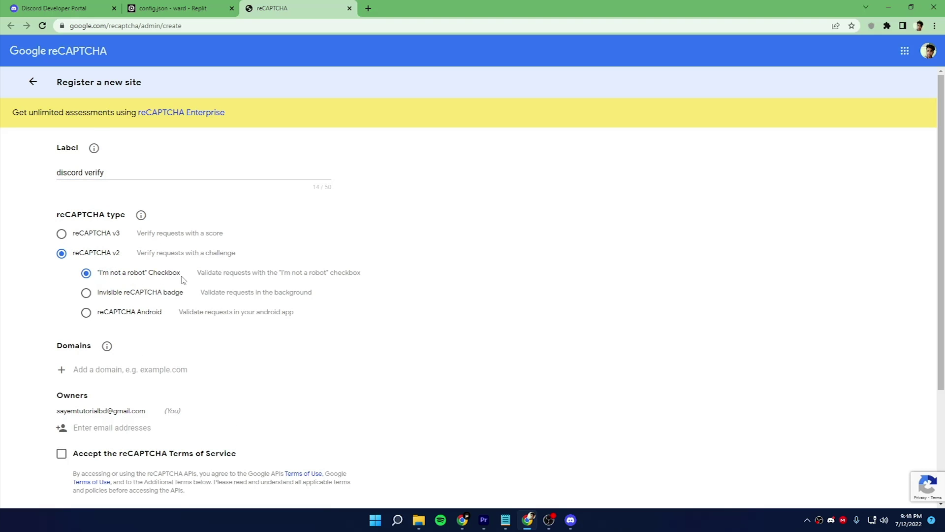
pyautogui.scroll(-1, 148, 301)
pyautogui.click(93, 320)
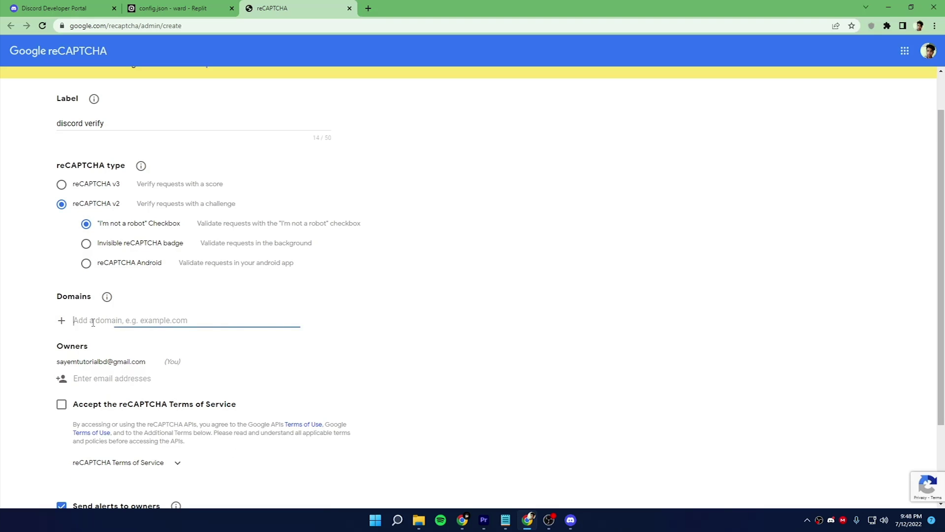
pyautogui.click(177, 8)
# Run the bot and copy the repl's webview address for the reCAPTCHA Domains field.
pyautogui.click(473, 51)
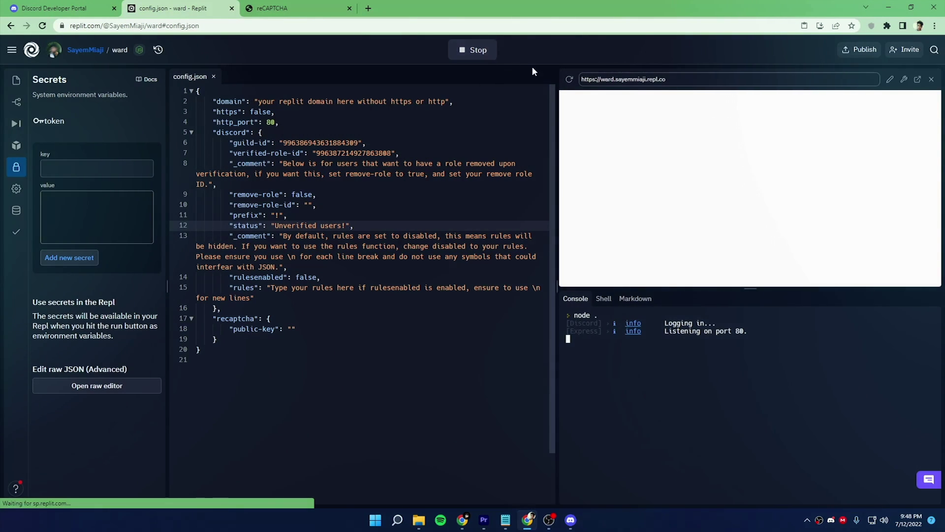
pyautogui.tripleClick(652, 80)
pyautogui.rightClick(670, 95)
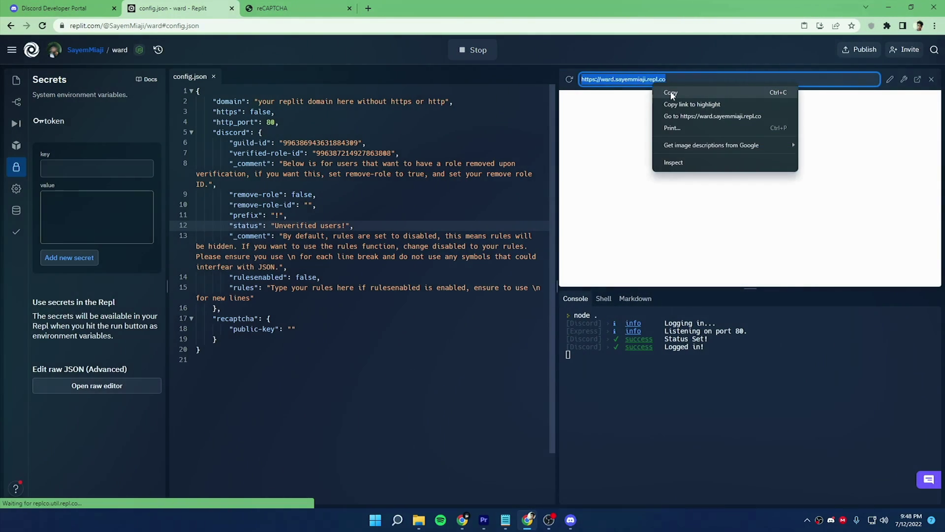
pyautogui.click(668, 97)
pyautogui.click(311, 9)
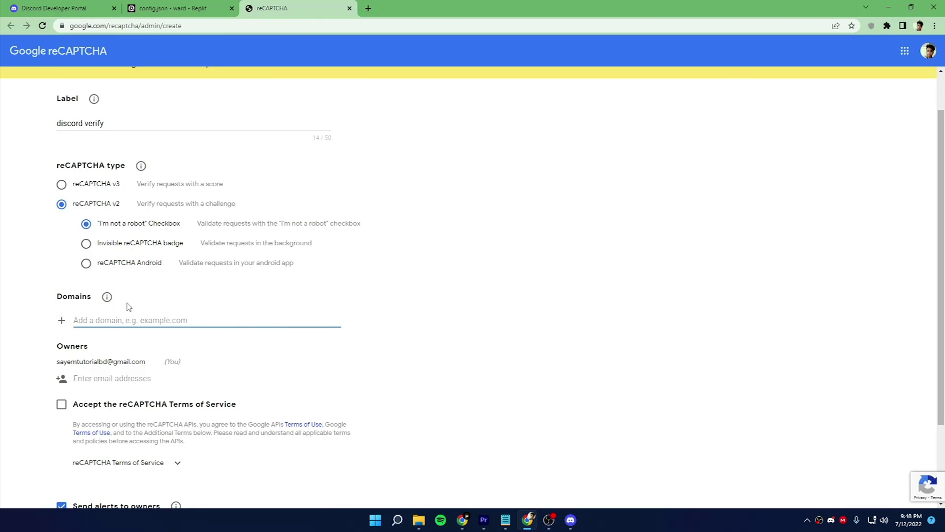
pyautogui.rightClick(100, 319)
pyautogui.click(173, 221)
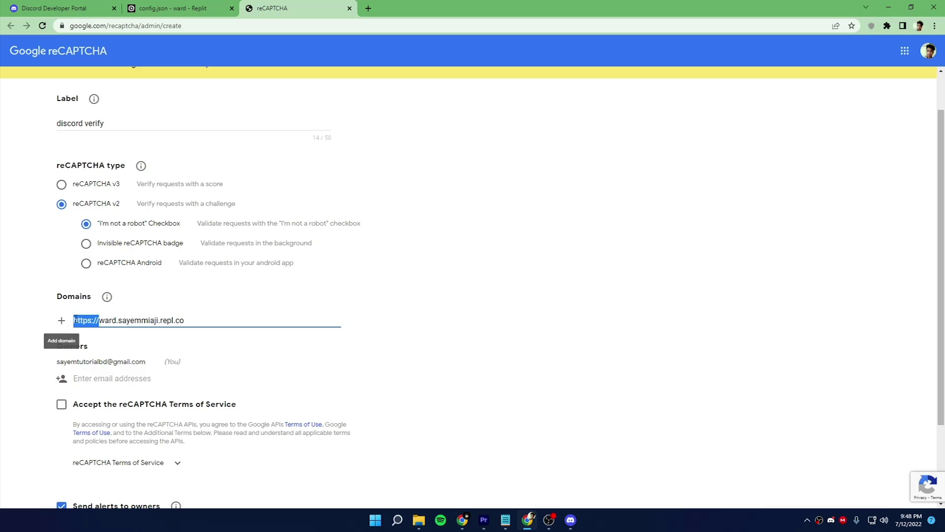
pyautogui.press('BackSpace')
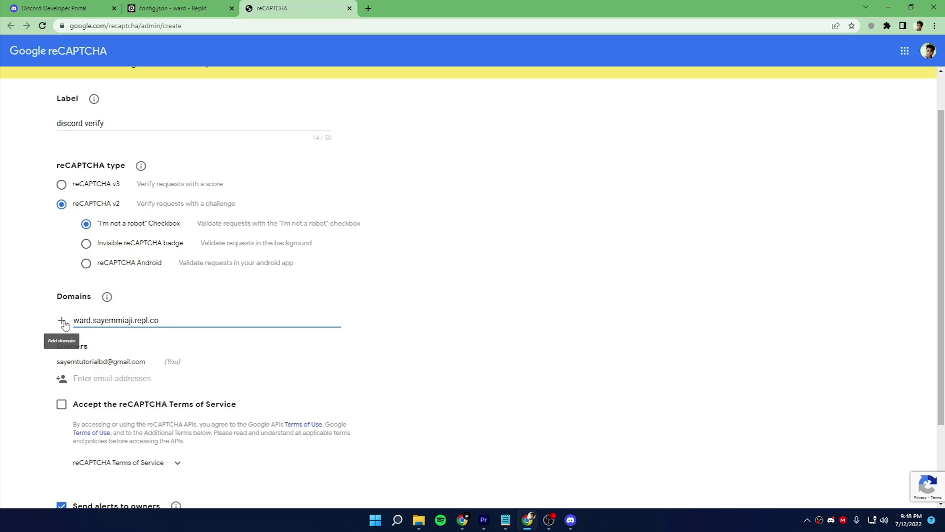
pyautogui.click(62, 321)
pyautogui.scroll(-2, 31, 317)
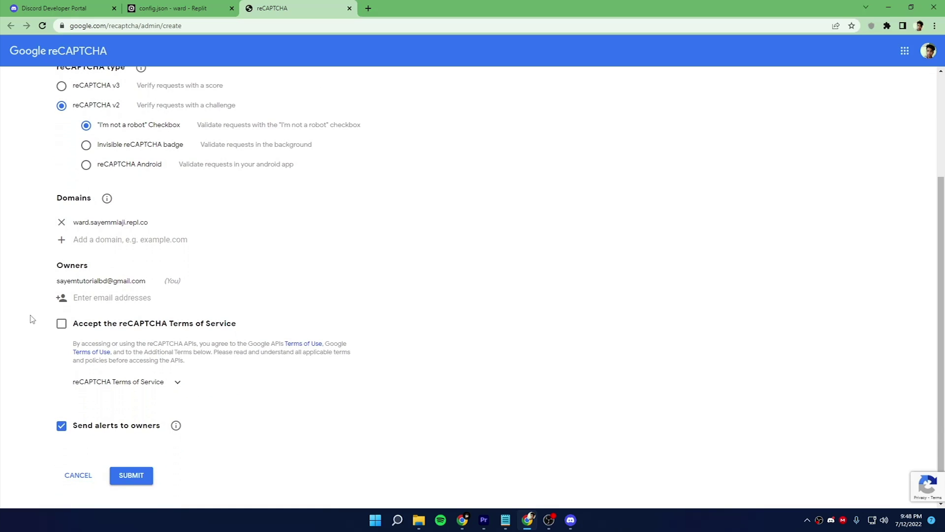
pyautogui.scroll(-1, 33, 317)
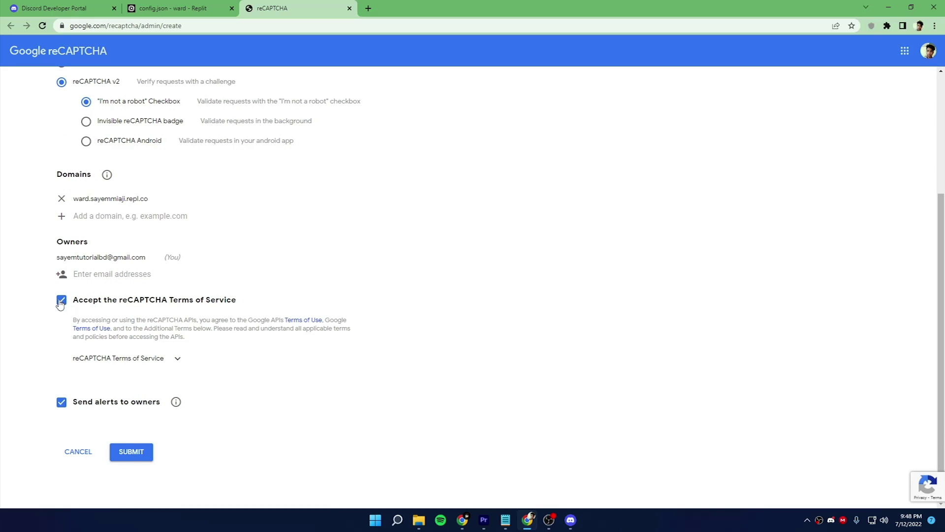
pyautogui.click(143, 452)
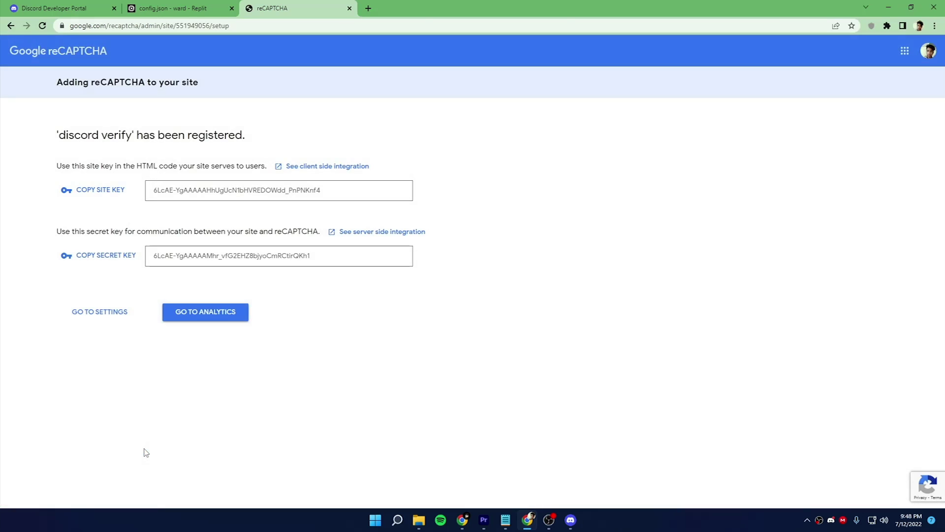
# Paste the reCAPTCHA site key into public-key on line 18 of config.json.
pyautogui.click(105, 195)
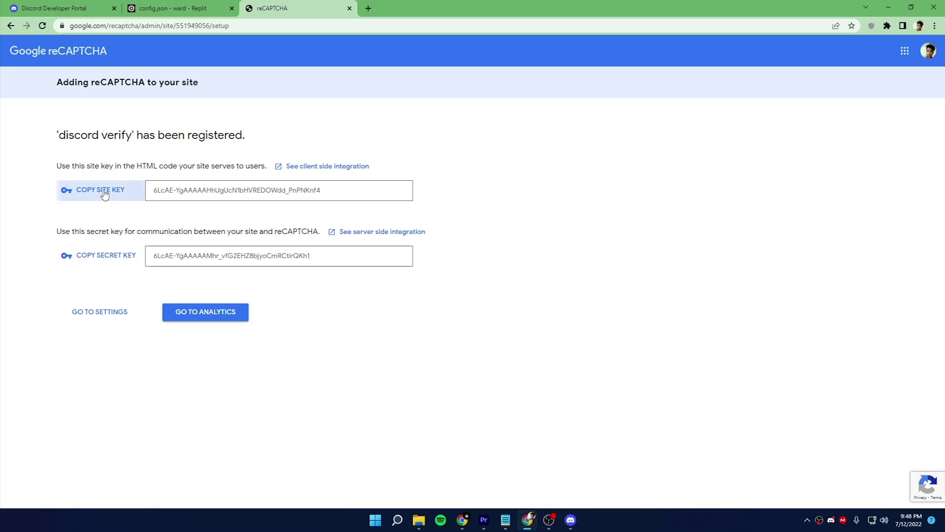
pyautogui.click(157, 8)
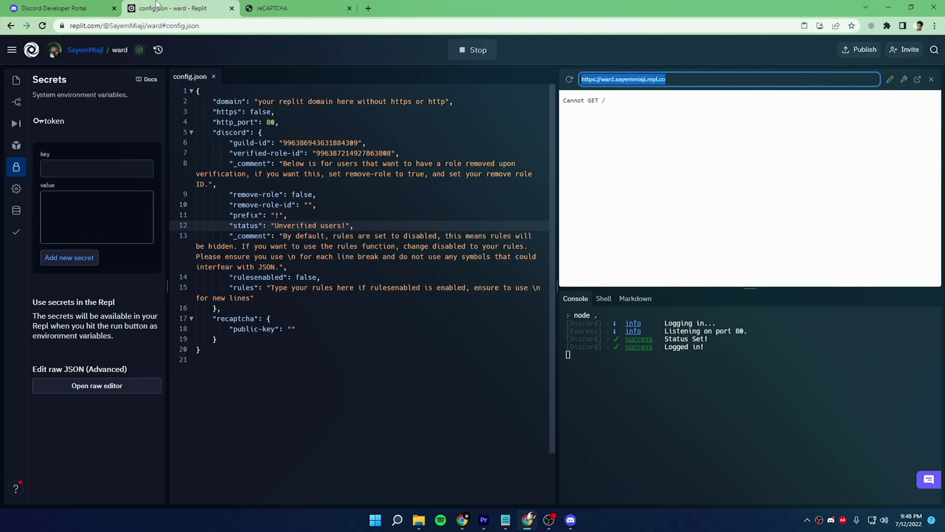
pyautogui.click(291, 329)
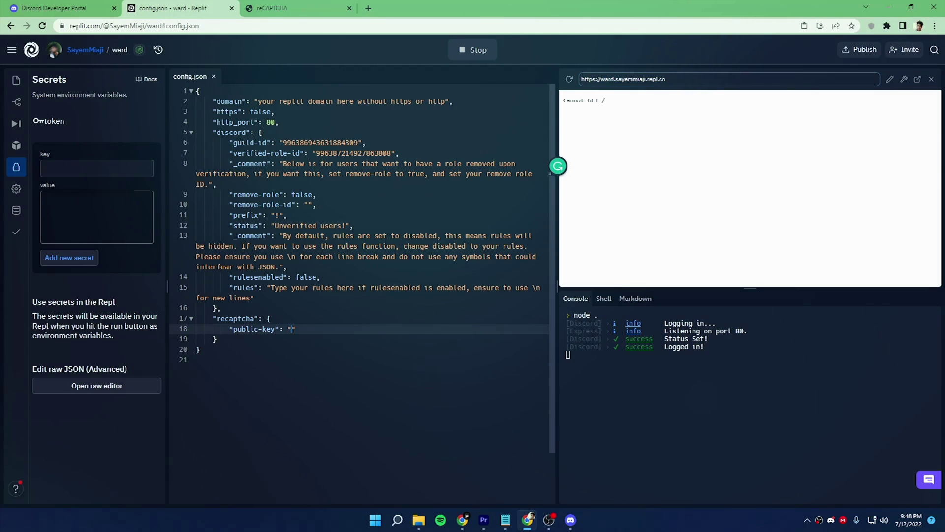
pyautogui.hotkey('ctrl', 'v')
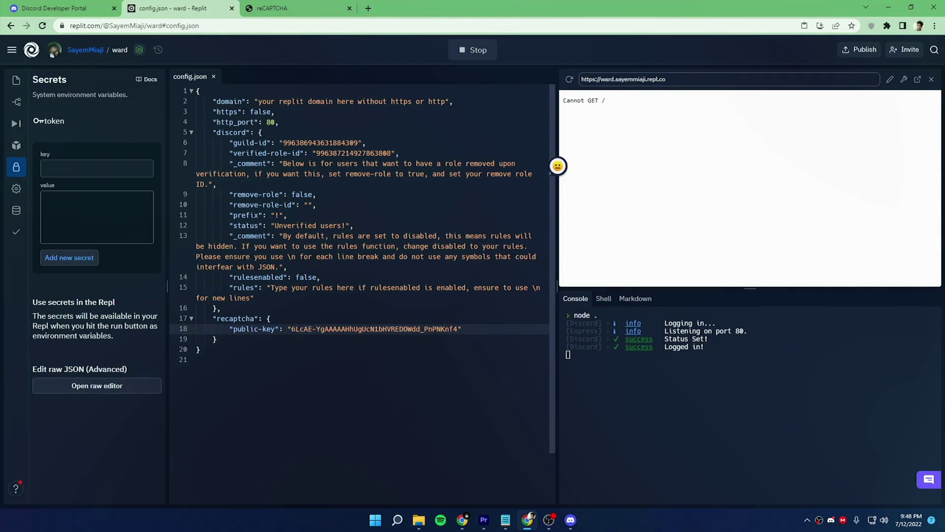
# Store the reCAPTCHA secret key as a Replit secret named secret_key.
pyautogui.click(93, 170)
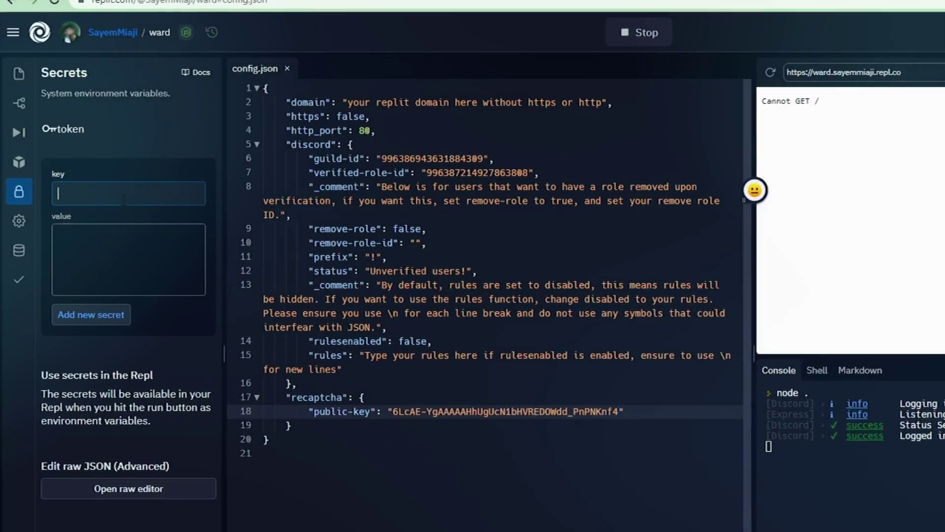
pyautogui.write('secret_key')
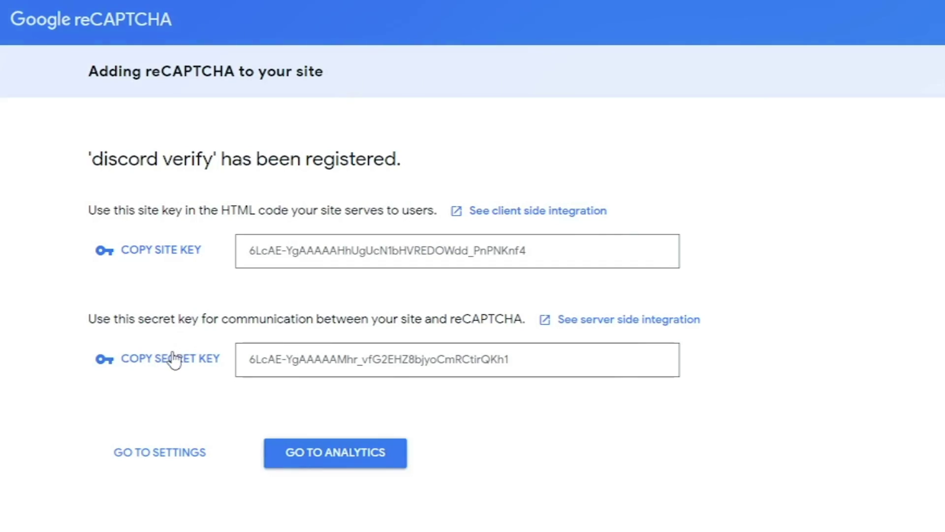
pyautogui.click(174, 360)
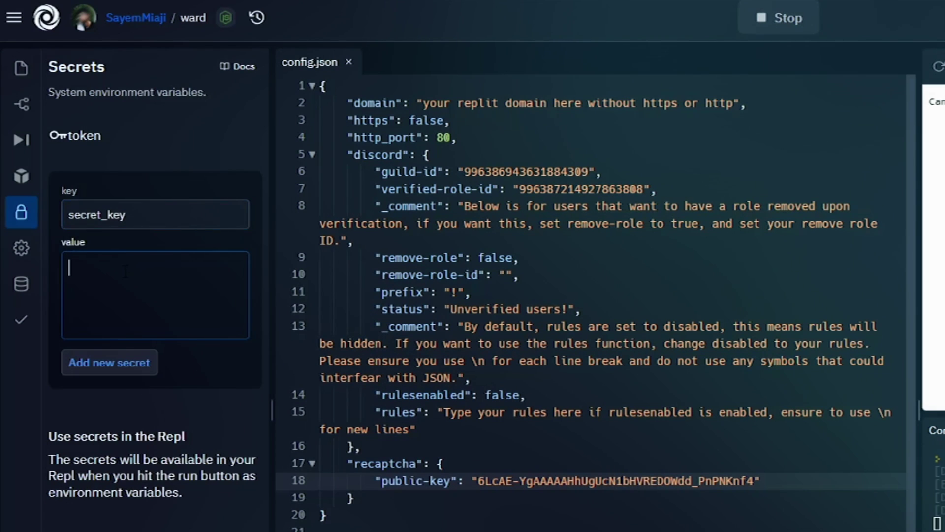
pyautogui.hotkey('ctrl', 'v')
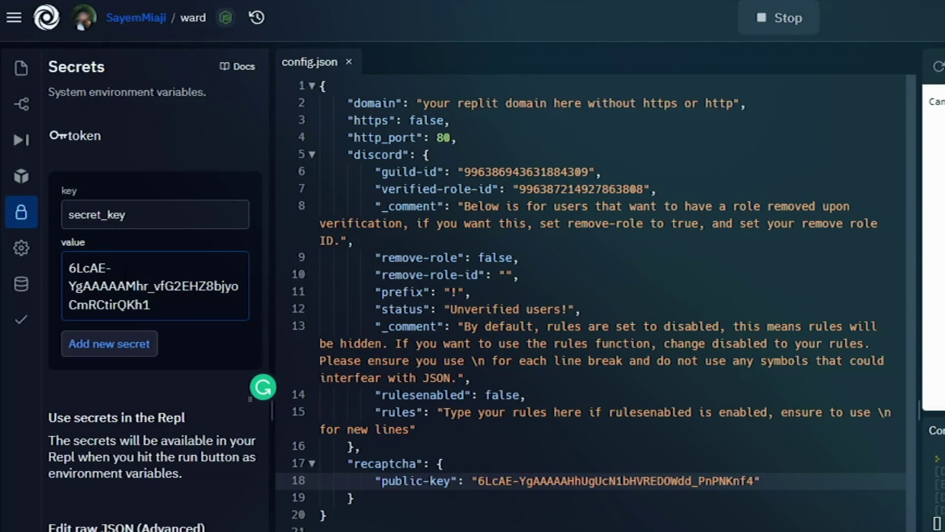
pyautogui.click(109, 344)
pyautogui.click(755, 66)
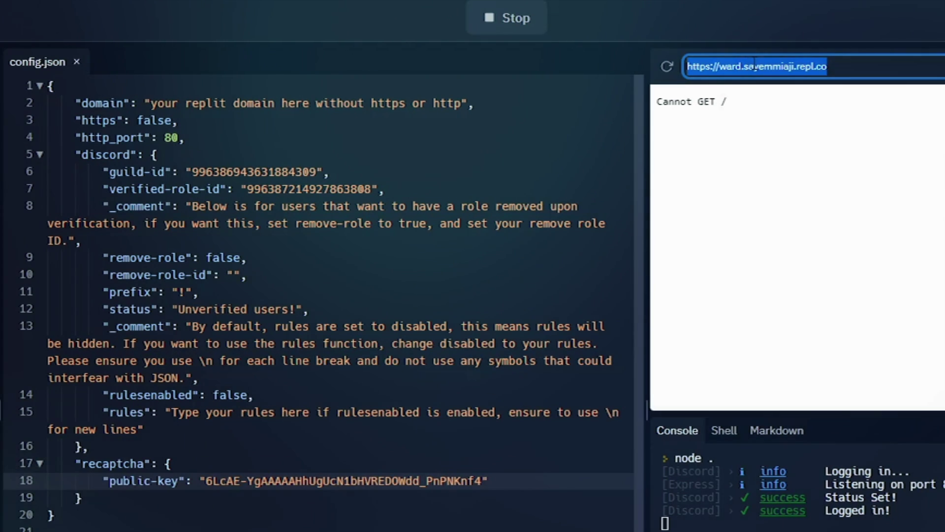
# Set config.json's domain to ward.sayemmiaji.repl.co and restart the bot.
pyautogui.rightClick(755, 67)
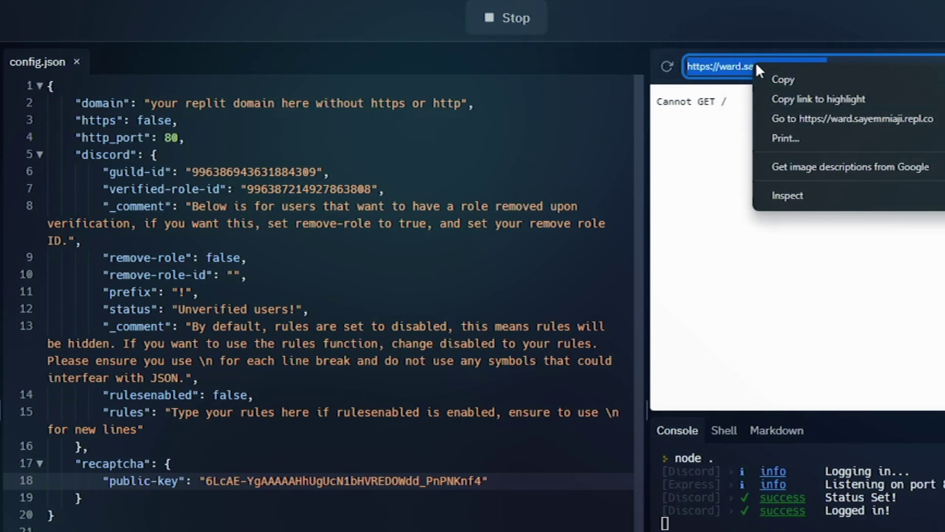
pyautogui.click(782, 83)
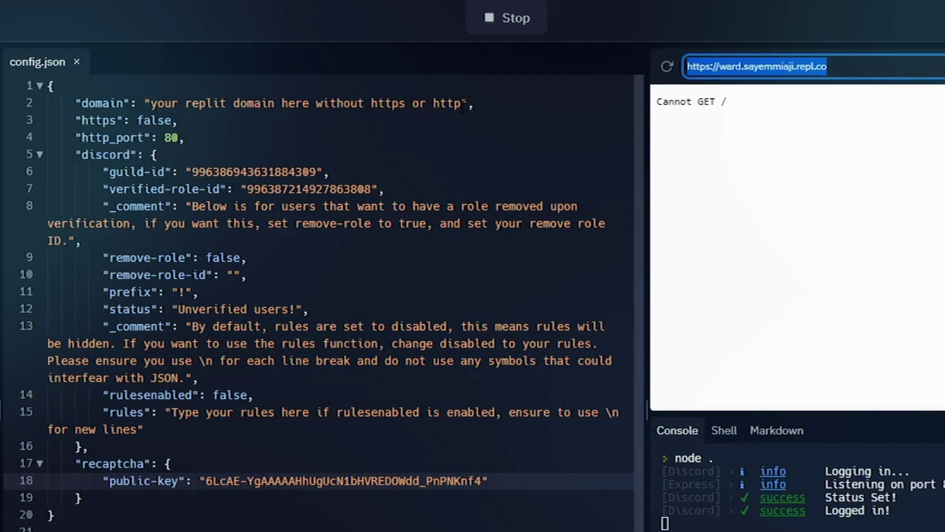
pyautogui.moveTo(463, 103); pyautogui.dragTo(178, 104)
pyautogui.hotkey('ctrl', 'v')
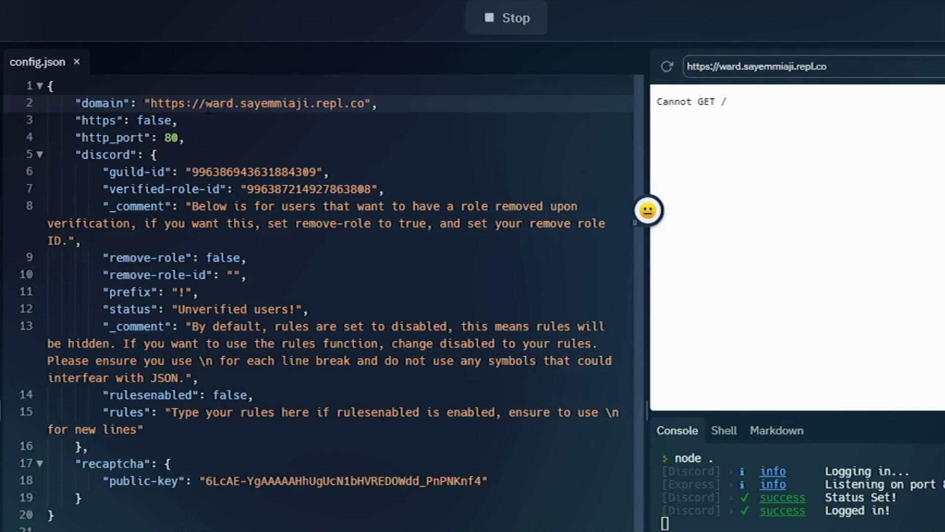
pyautogui.moveTo(206, 105); pyautogui.dragTo(156, 105)
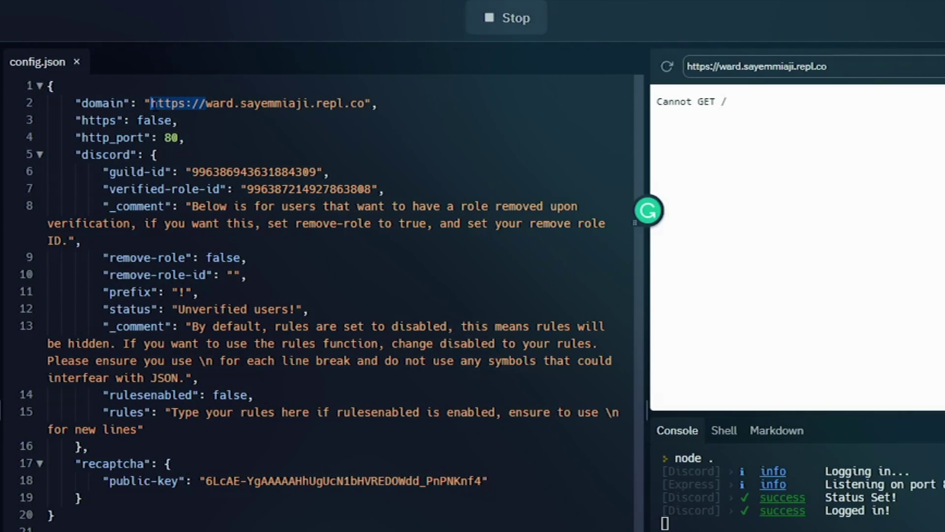
pyautogui.press('BackSpace')
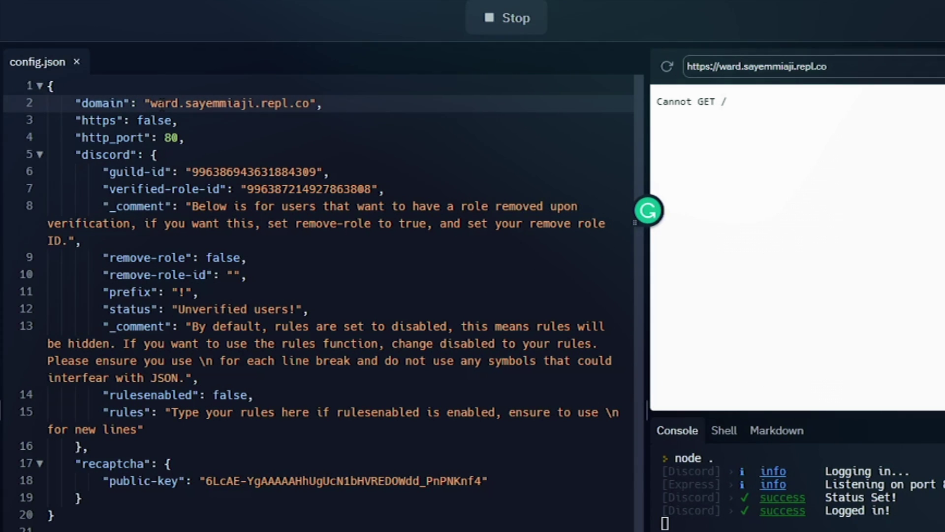
pyautogui.click(512, 30)
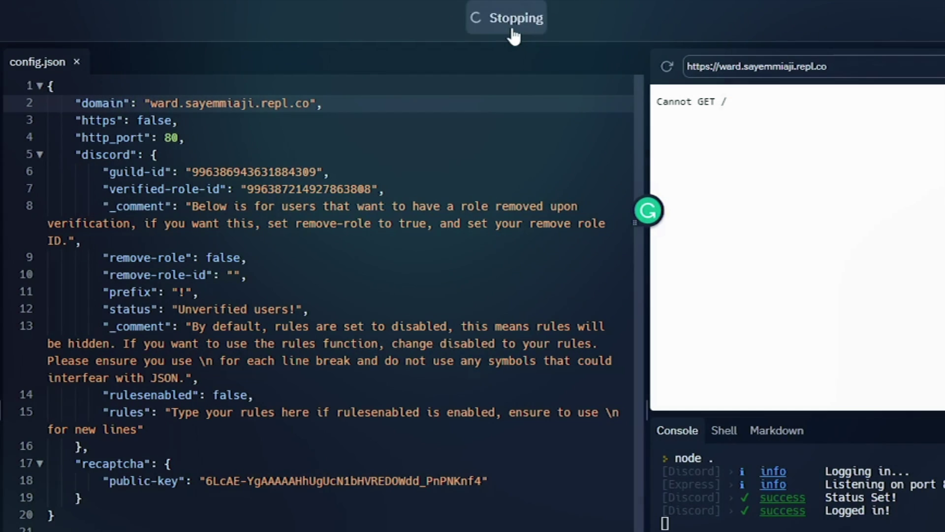
pyautogui.click(518, 31)
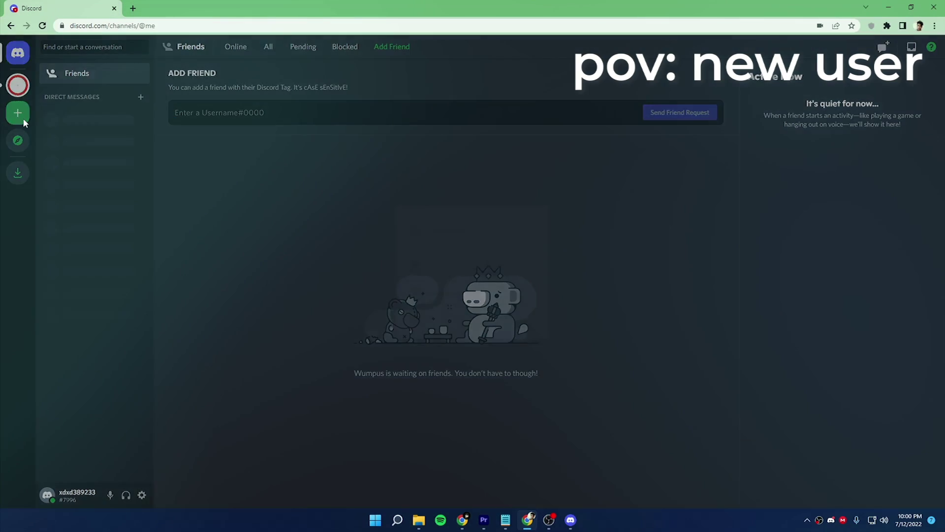
pyautogui.click(474, 393)
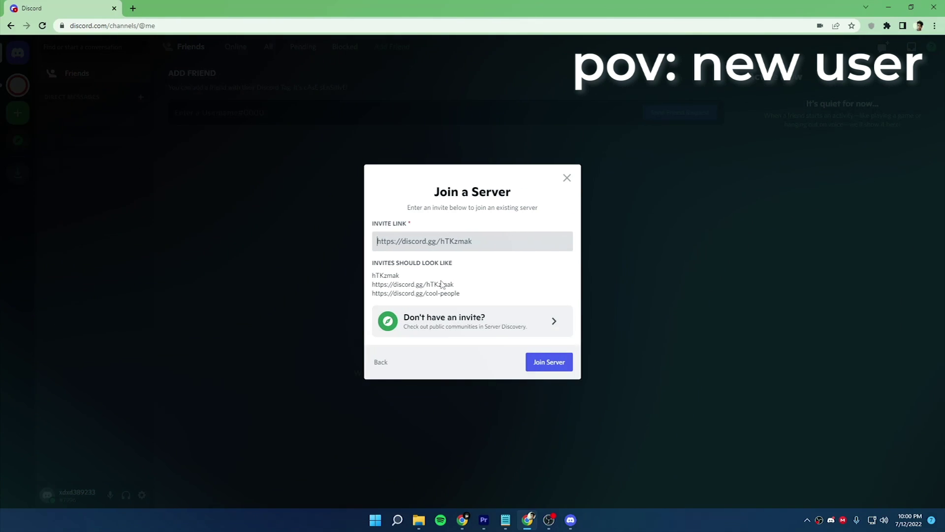
pyautogui.hotkey('ctrl', 'v')
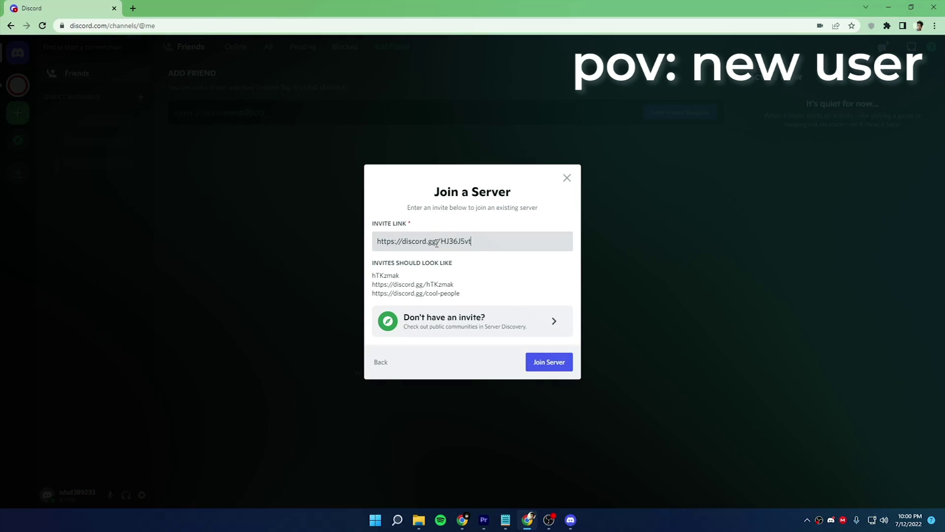
pyautogui.click(557, 367)
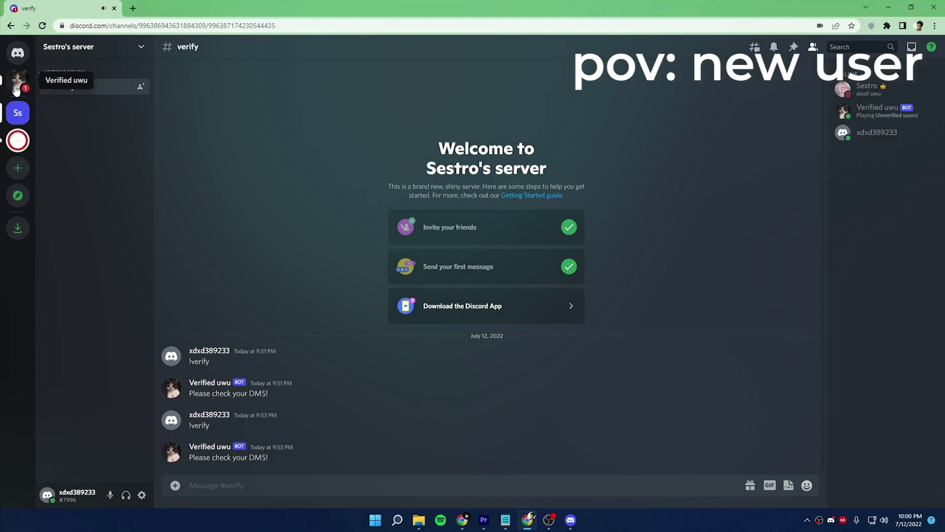
# Follow the bot's newest reCAPTCHA verification link from its DMs, confirming leaving Discord.
pyautogui.click(17, 90)
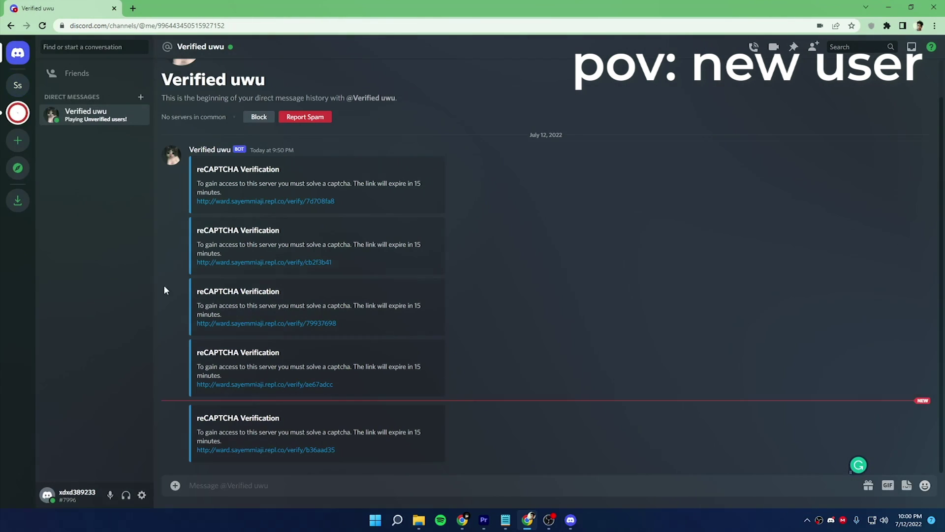
pyautogui.click(273, 451)
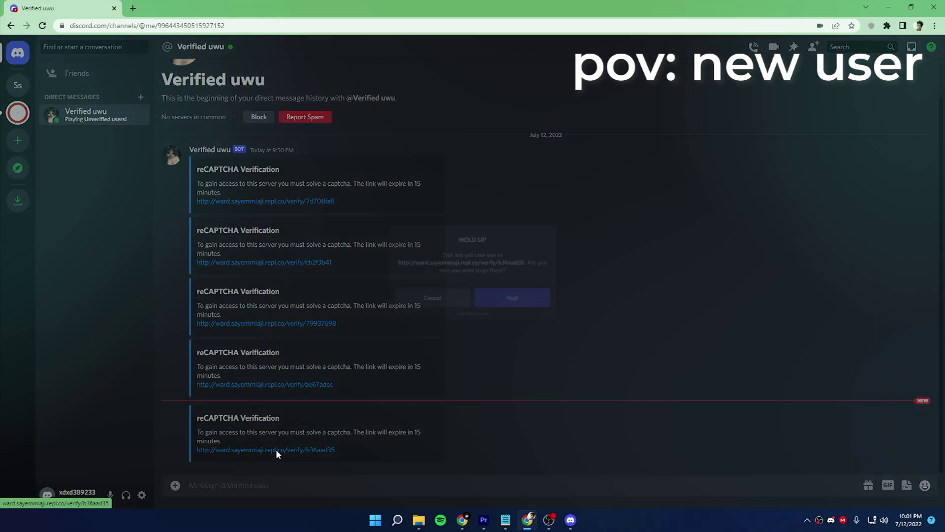
pyautogui.click(520, 310)
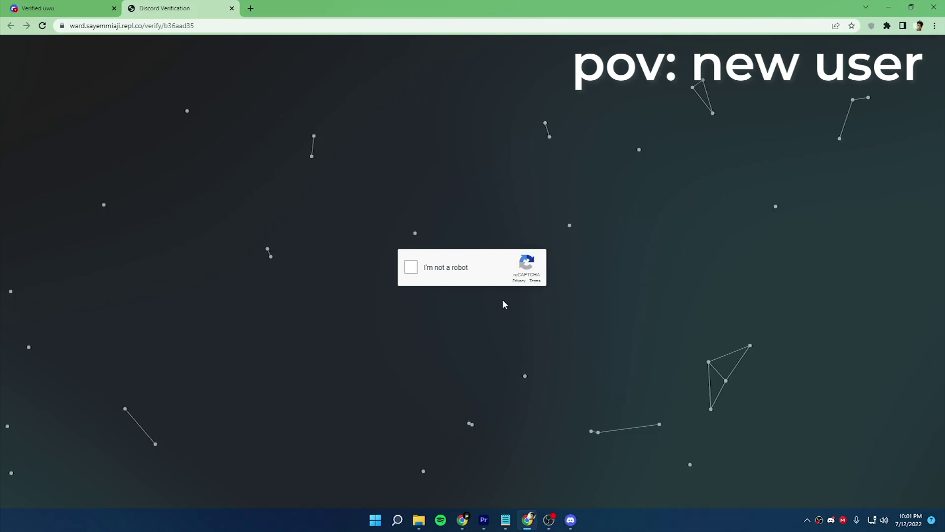
# Tick the I'm not a robot checkbox to get Verified!, then return to Discord.
pyautogui.click(410, 268)
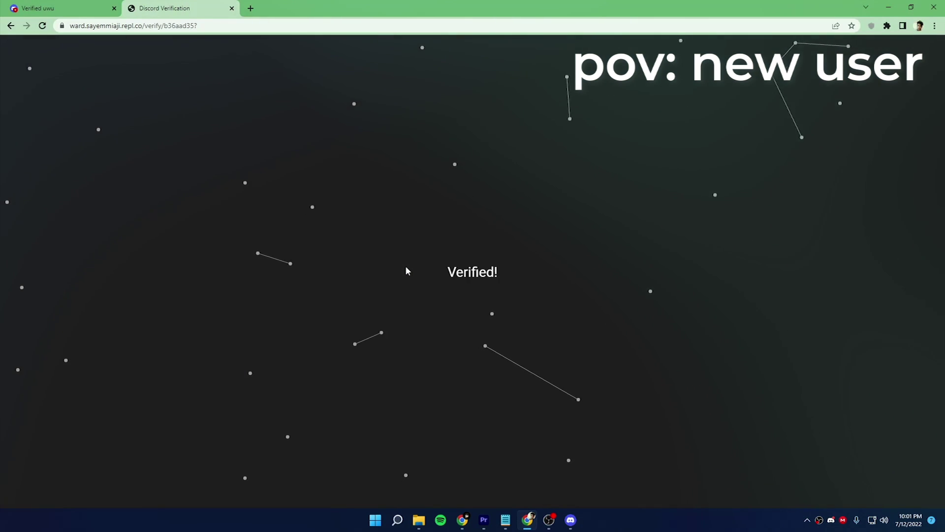
pyautogui.click(61, 8)
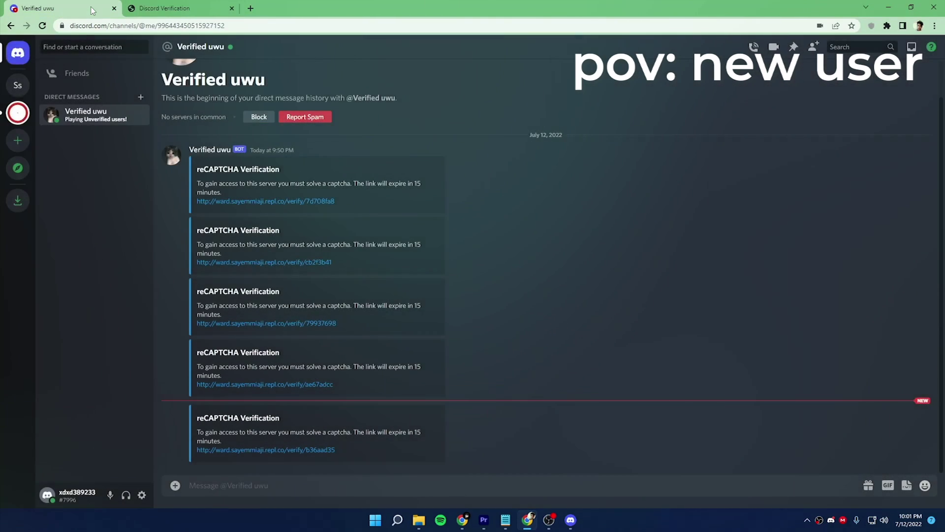
# Post 'hello' and 'hey vro' in the server's #general channel.
pyautogui.click(23, 84)
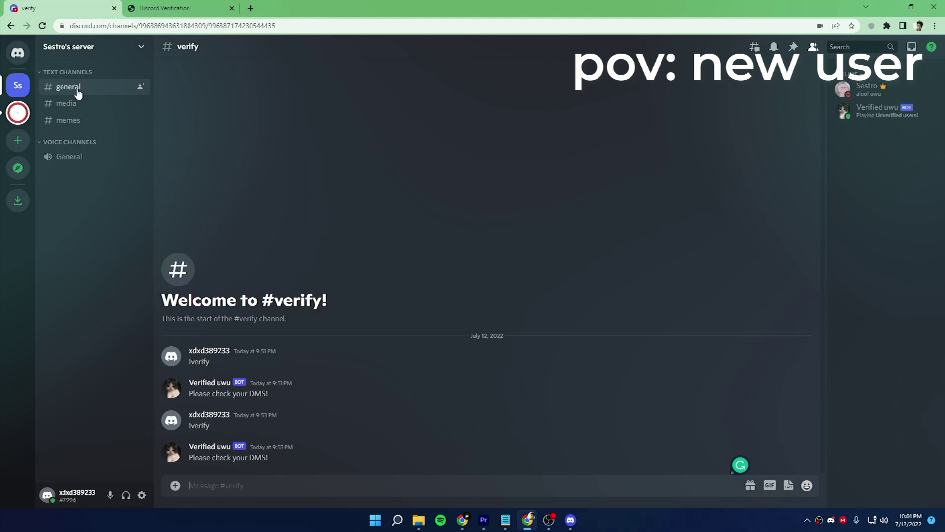
pyautogui.click(75, 88)
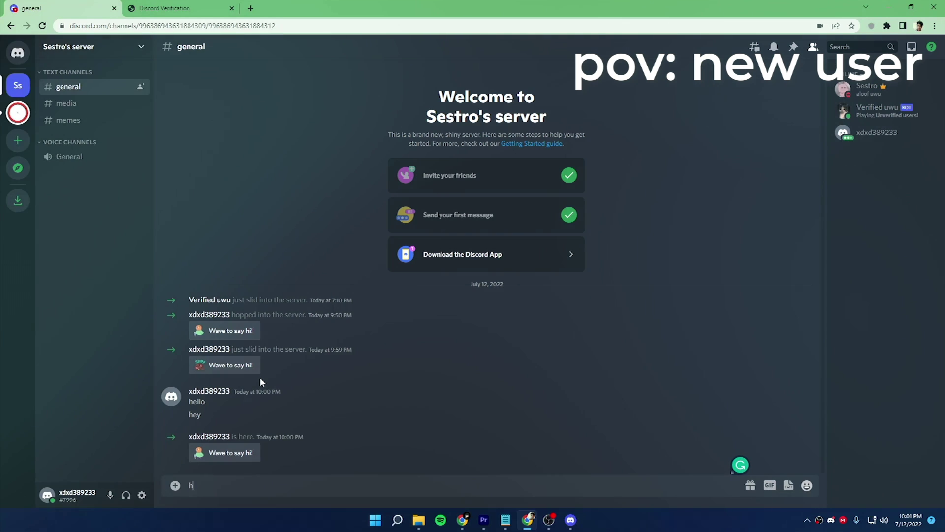
pyautogui.write('hello')
pyautogui.press('Return')
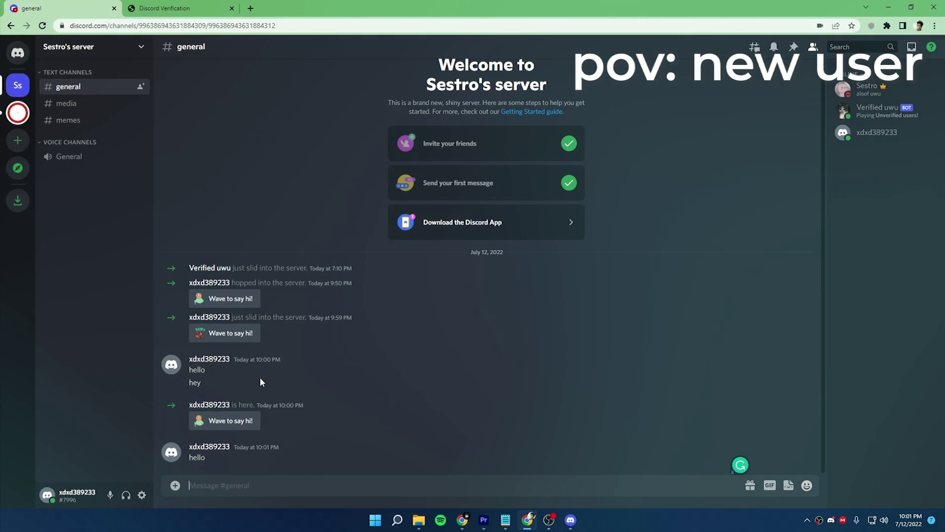
pyautogui.write('hey vro')
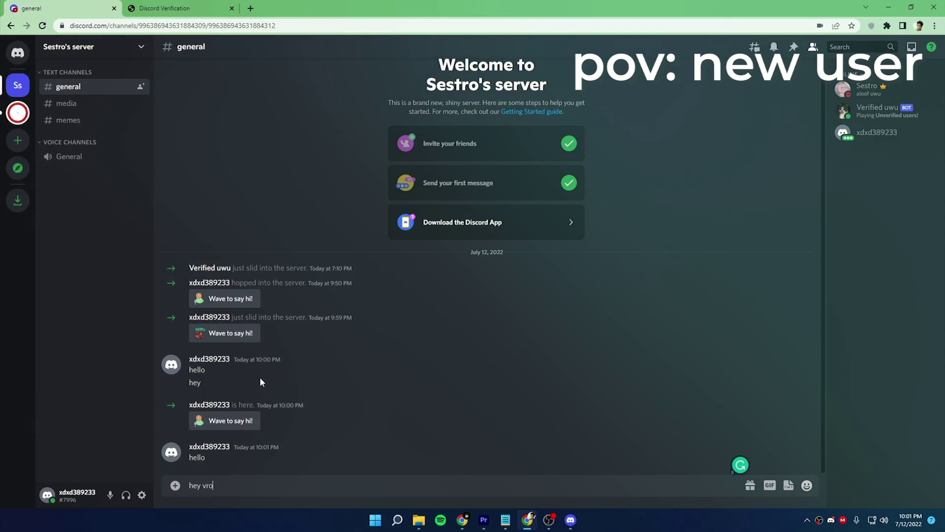
pyautogui.press('Return')
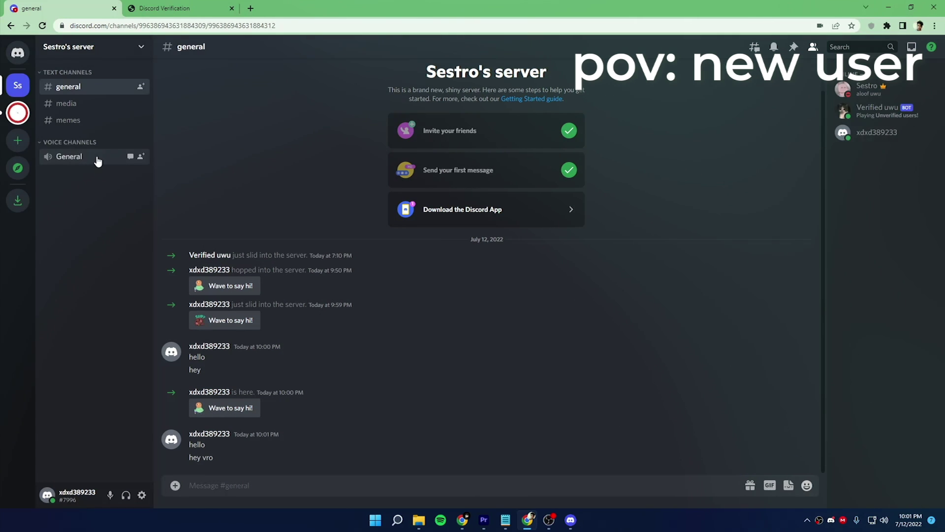
# Join the General voice channel briefly, then disconnect.
pyautogui.click(97, 160)
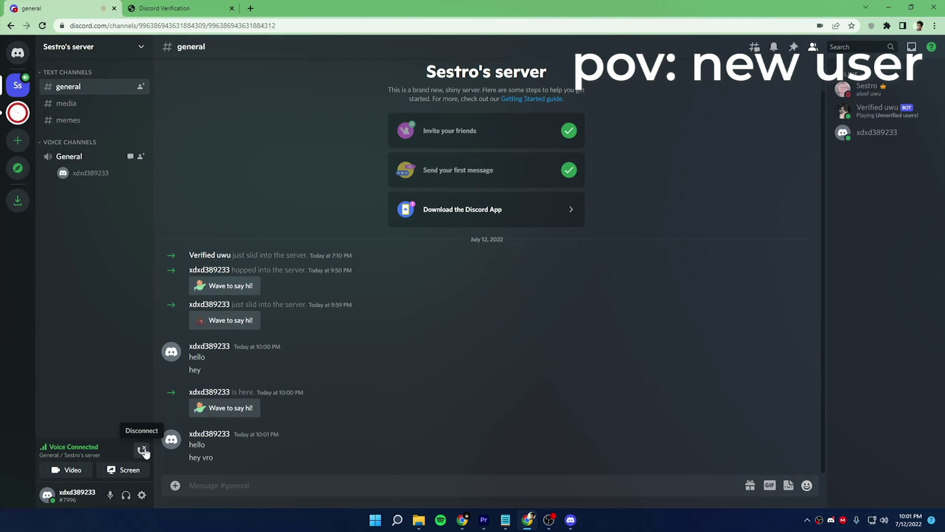
pyautogui.click(143, 450)
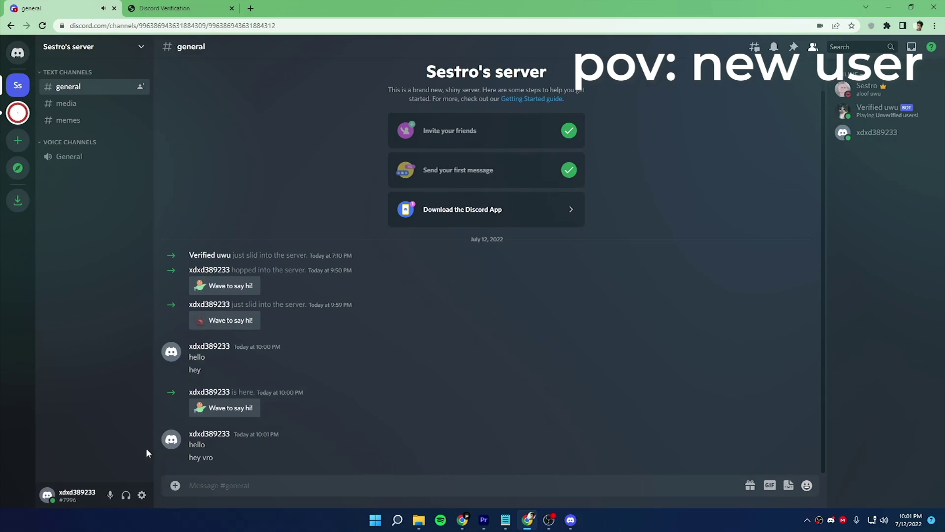
pyautogui.click(549, 519)
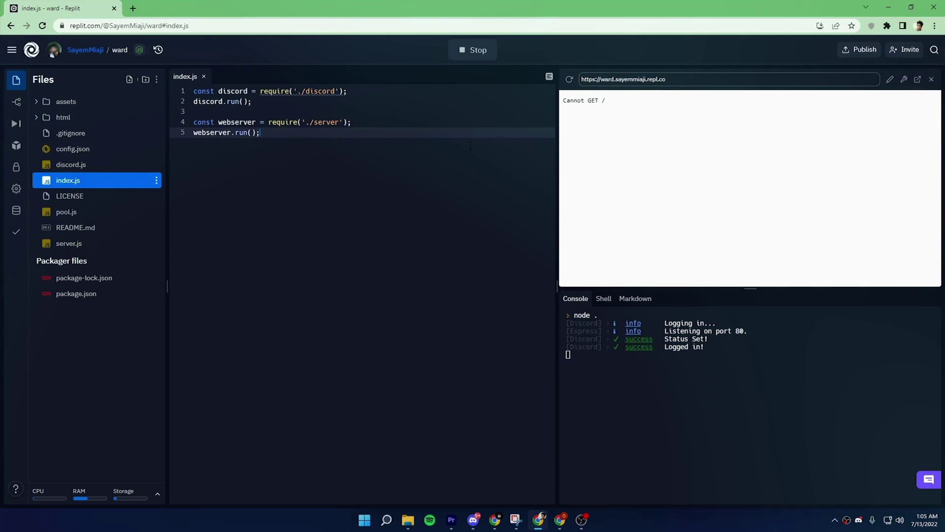
pyautogui.click(623, 79)
pyautogui.rightClick(624, 83)
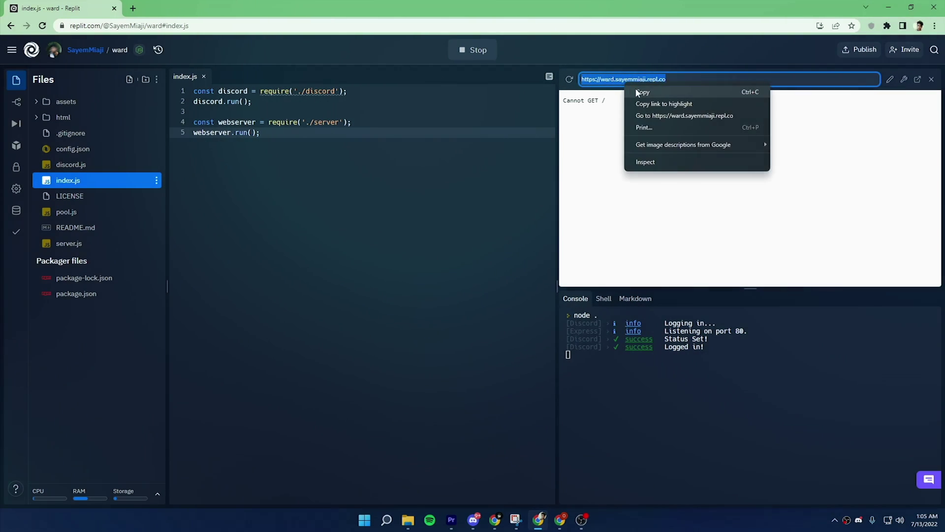
pyautogui.click(640, 93)
pyautogui.click(560, 520)
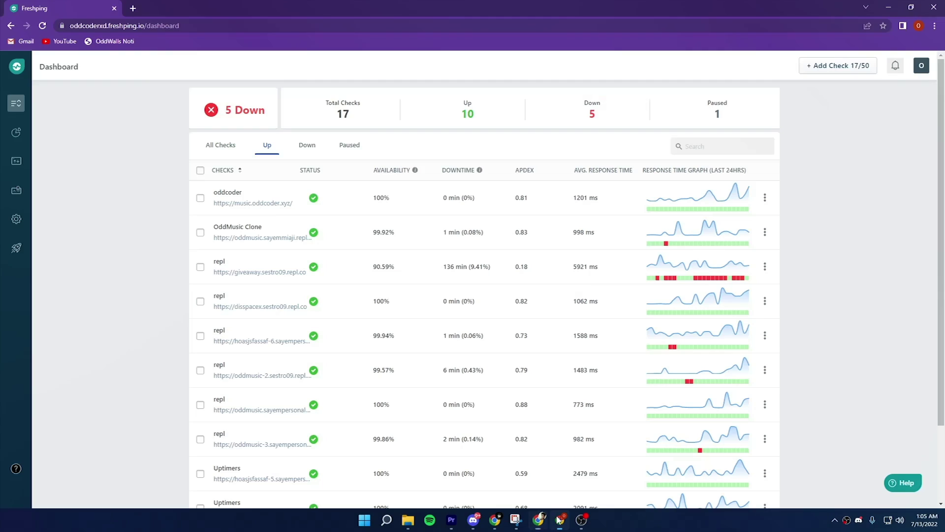
pyautogui.click(850, 69)
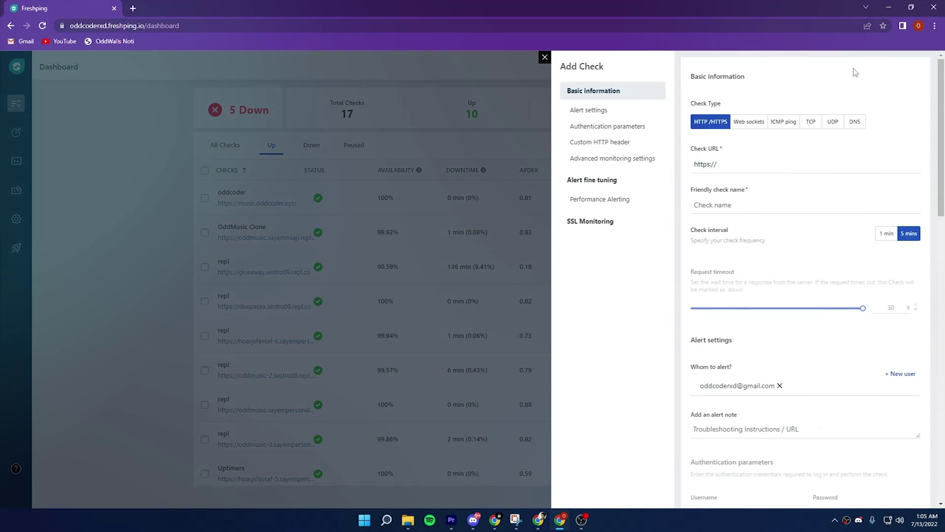
pyautogui.click(702, 164)
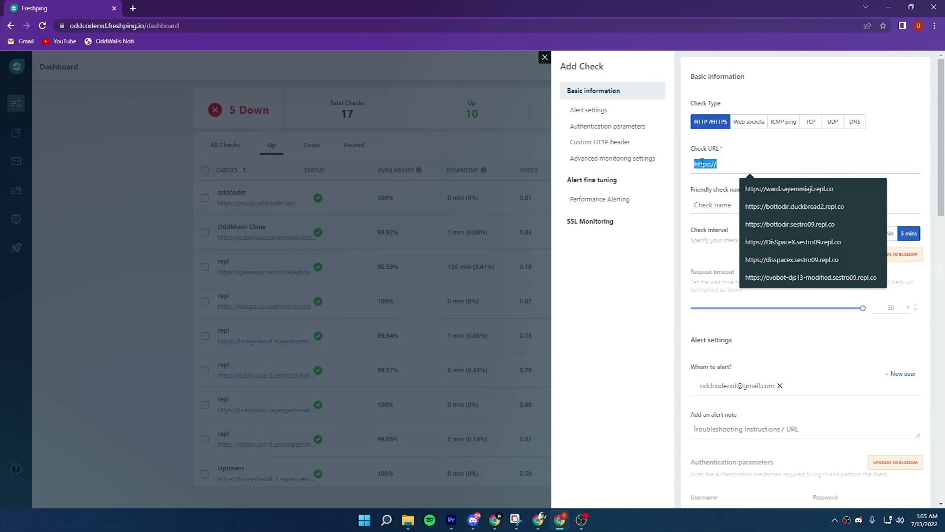
pyautogui.press('Down')
pyautogui.press('Return')
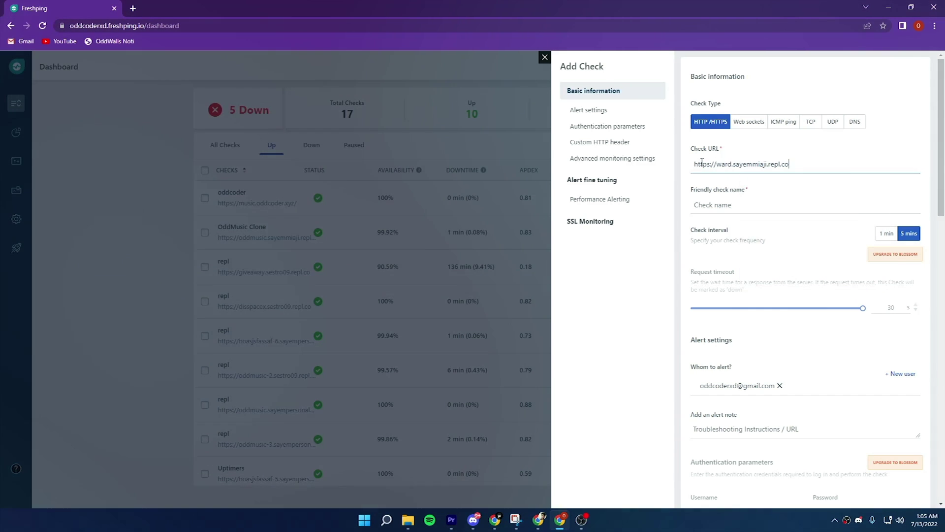
# Name the check 'Verification system' and save it.
pyautogui.click(738, 199)
pyautogui.write('repl')
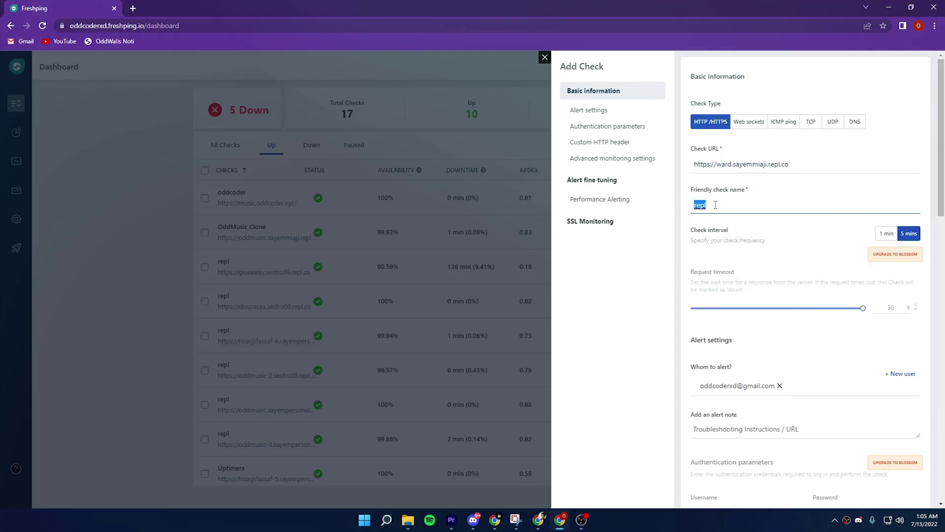
pyautogui.write('Verifi')
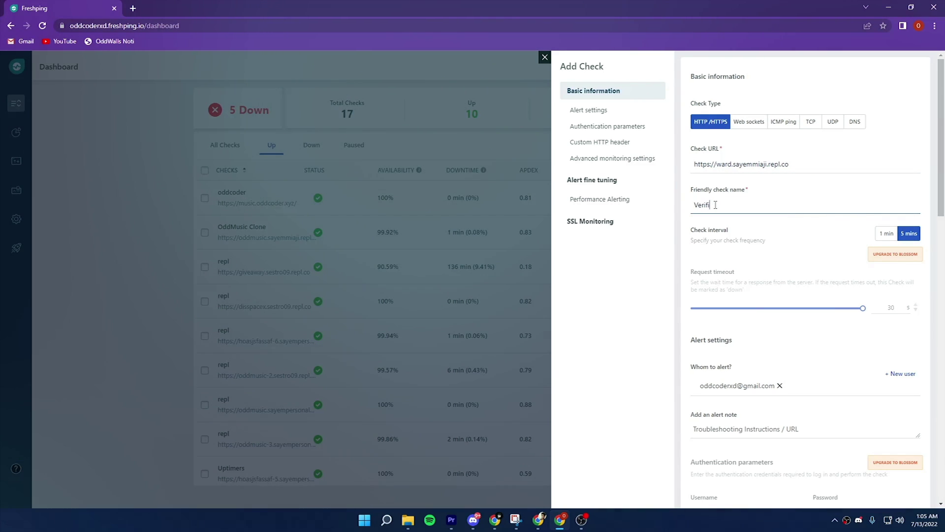
pyautogui.write('cation syst')
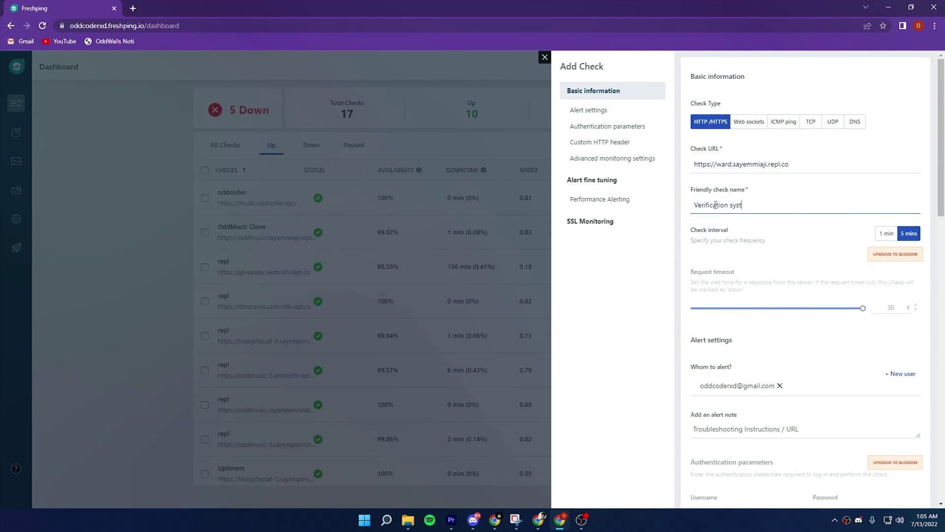
pyautogui.write('em')
pyautogui.scroll(-15, 715, 205)
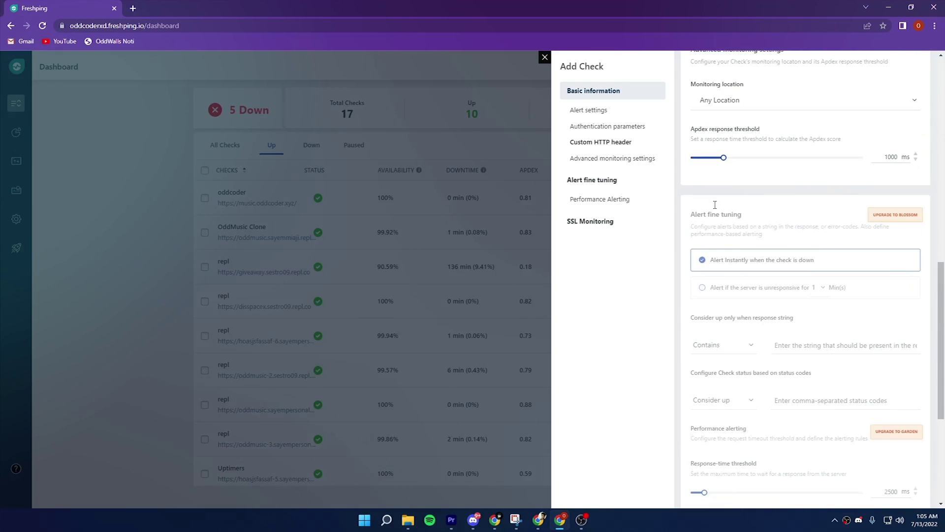
pyautogui.click(902, 493)
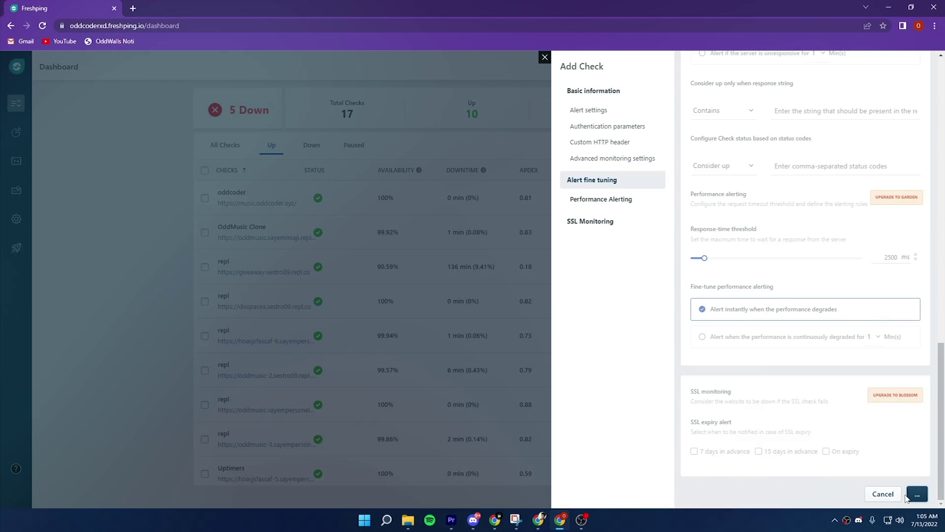